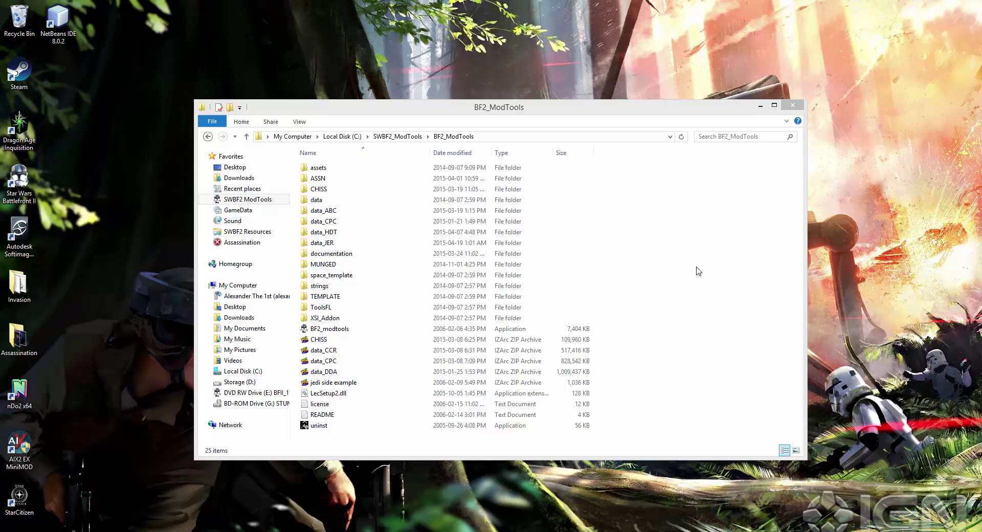
# Step: Reposition and resize the BF2_ModTools Explorer window on screen
pyautogui.moveTo(669, 114)
pyautogui.mouseDown()
pyautogui.moveTo(557, 66)
pyautogui.moveTo(667, 102)
pyautogui.mouseUp()
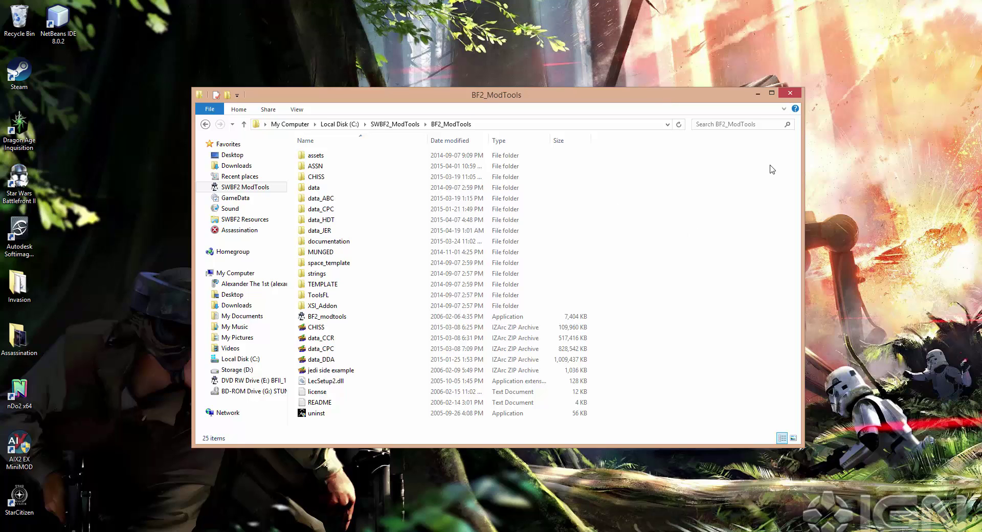
pyautogui.moveTo(675, 106); pyautogui.dragTo(634, 100)
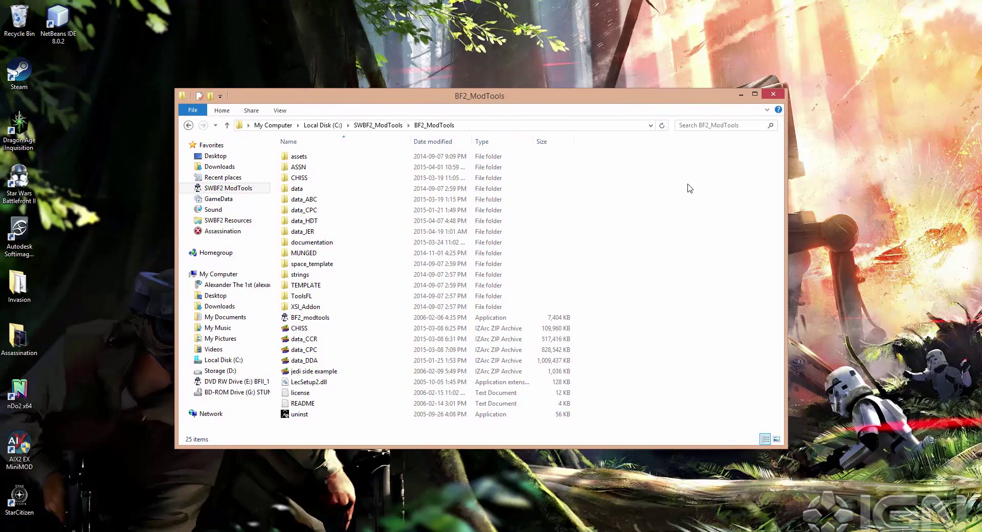
pyautogui.moveTo(689, 184); pyautogui.dragTo(711, 277)
pyautogui.moveTo(642, 211); pyautogui.dragTo(710, 276)
pyautogui.moveTo(648, 215); pyautogui.dragTo(728, 289)
pyautogui.moveTo(715, 259); pyautogui.dragTo(642, 354)
pyautogui.moveTo(709, 243); pyautogui.dragTo(632, 325)
pyautogui.moveTo(748, 256); pyautogui.dragTo(648, 350)
pyautogui.click(461, 231)
pyautogui.moveTo(680, 225); pyautogui.dragTo(705, 261)
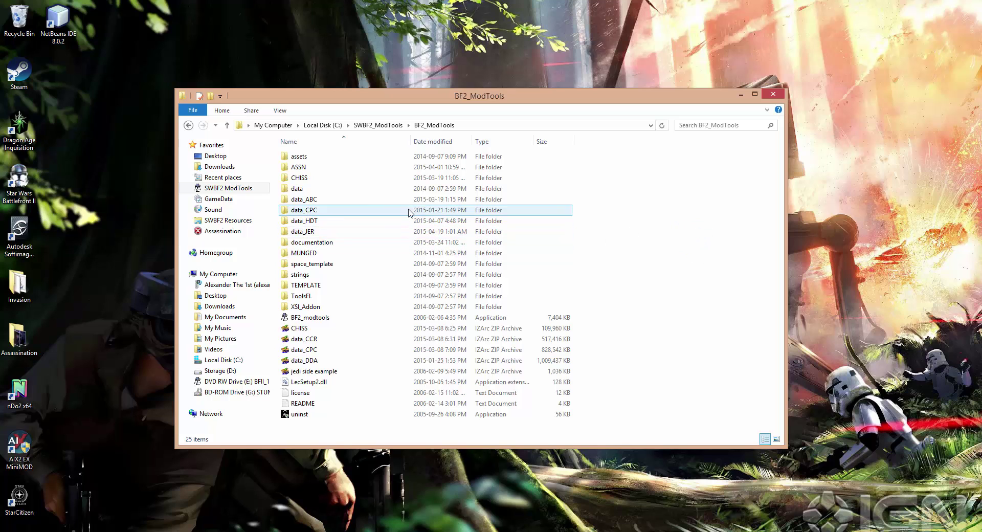
# Step: Open the data_ABC folder and select the editlocalize batch file
pyautogui.doubleClick(315, 205)
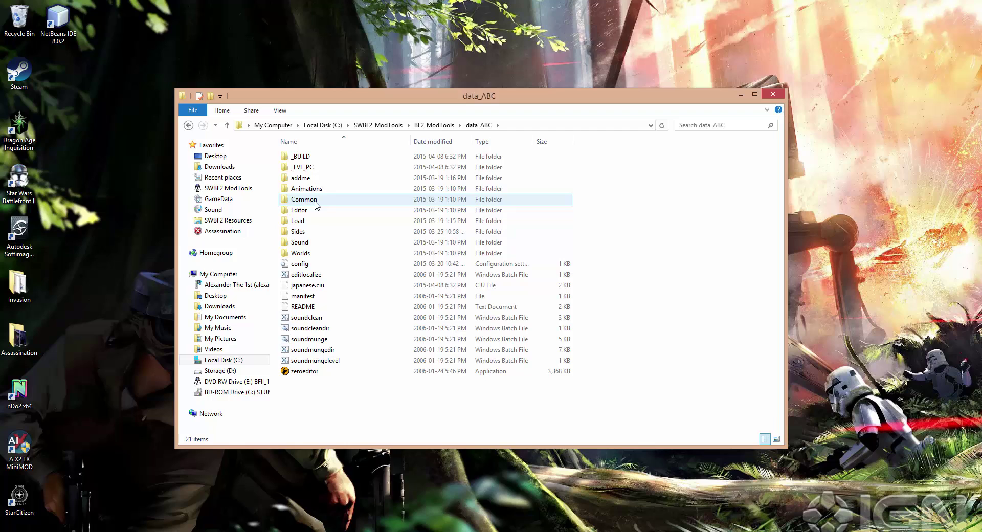
pyautogui.moveTo(710, 214); pyautogui.dragTo(639, 294)
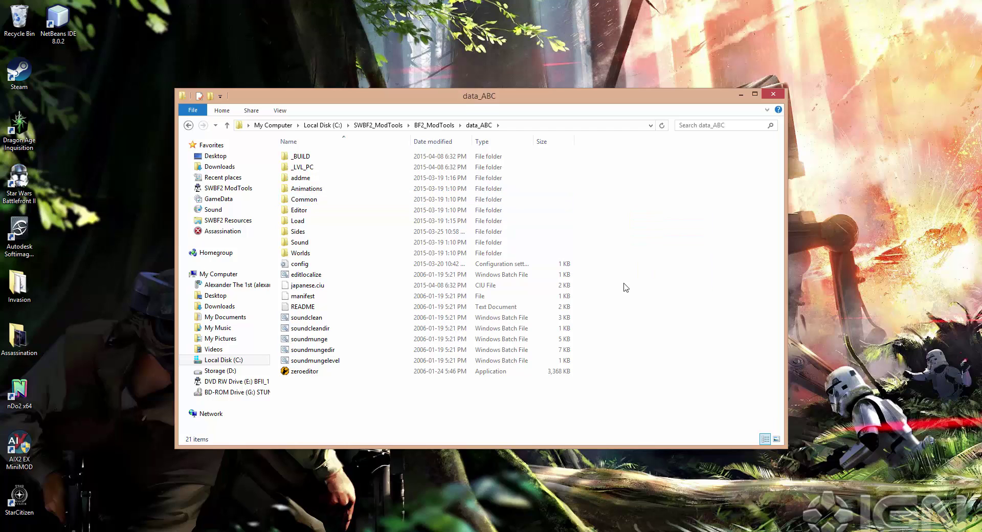
pyautogui.moveTo(702, 259); pyautogui.dragTo(667, 285)
pyautogui.moveTo(604, 267); pyautogui.dragTo(514, 274)
pyautogui.click(513, 276)
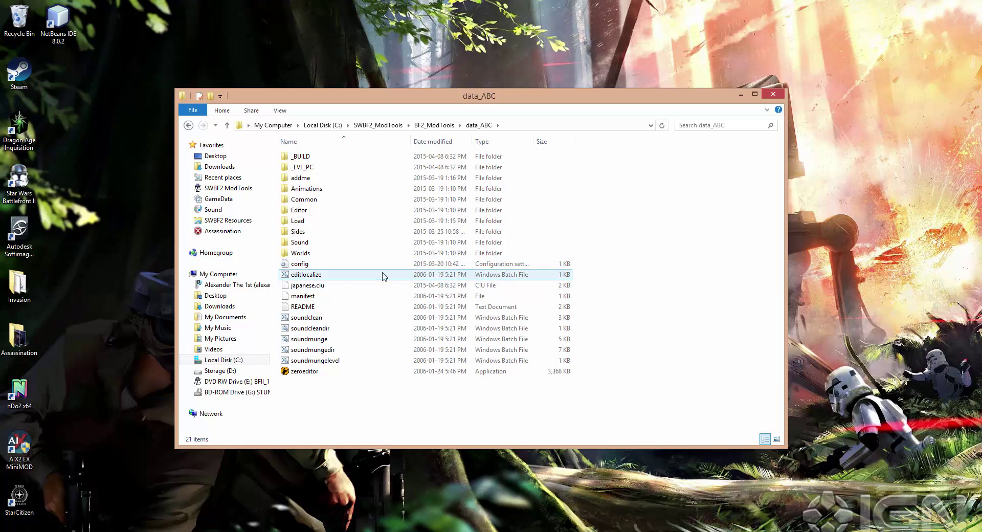
pyautogui.moveTo(482, 100); pyautogui.dragTo(483, 72)
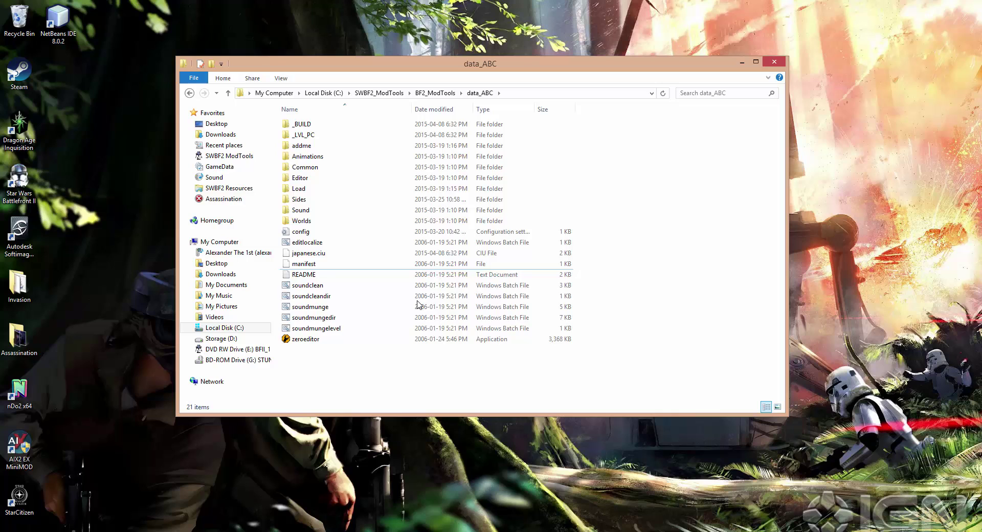
# Step: Run editlocalize and move the MultiLanguageTool window to the right
pyautogui.doubleClick(310, 244)
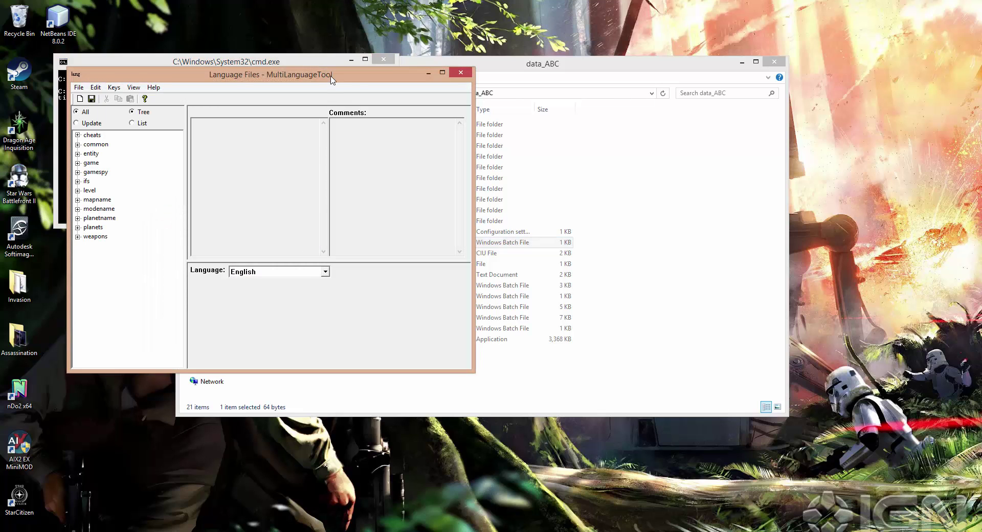
pyautogui.moveTo(349, 71); pyautogui.dragTo(666, 63)
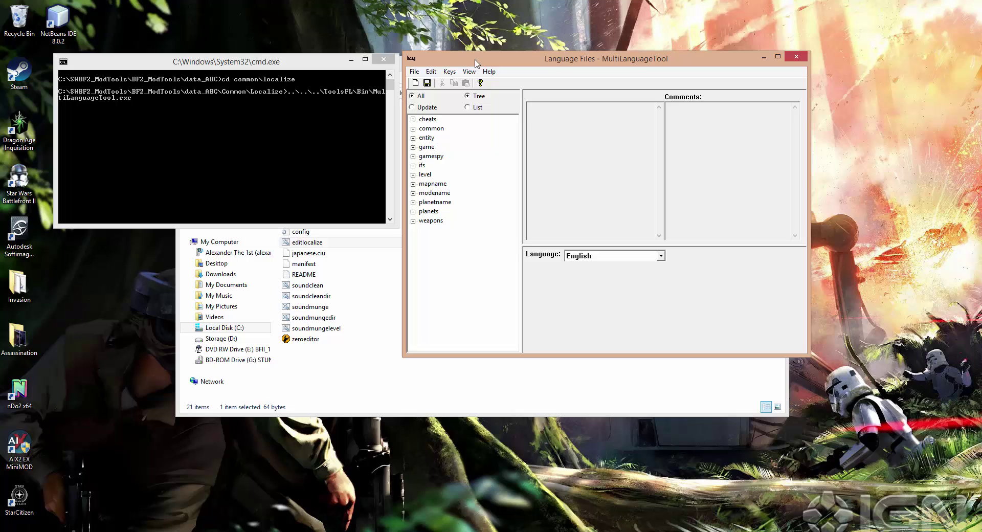
pyautogui.moveTo(475, 62); pyautogui.dragTo(472, 64)
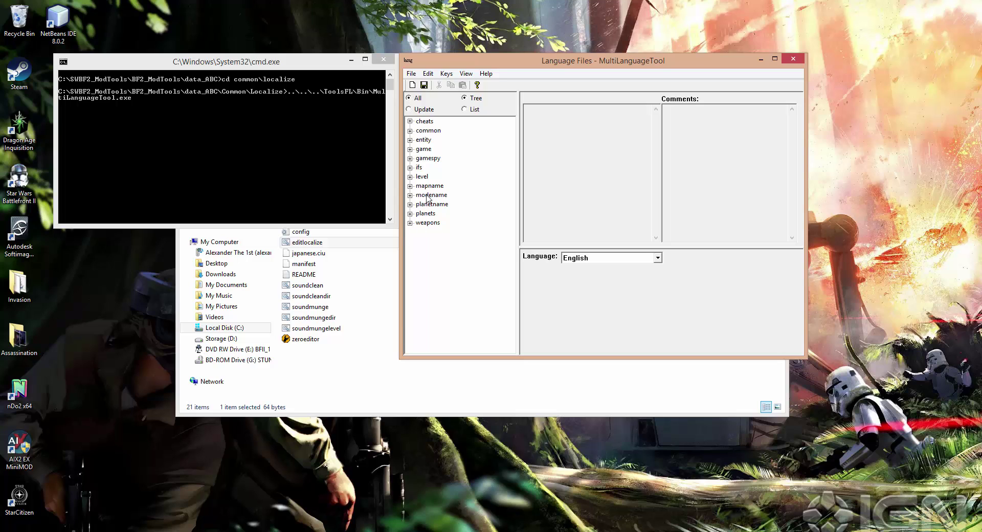
# Step: Look through the Keys menu's add key and scope commands, then close it
pyautogui.click(446, 74)
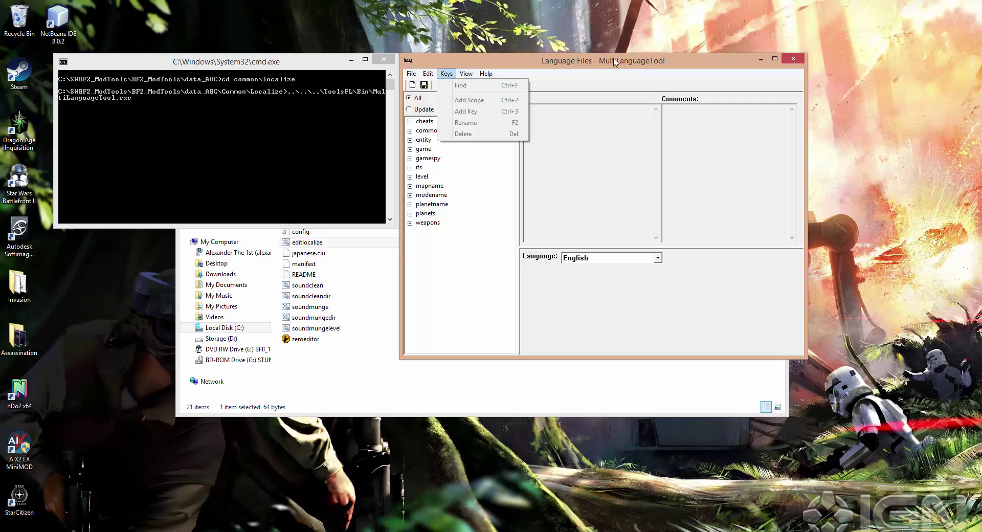
pyautogui.click(446, 73)
pyautogui.click(447, 73)
pyautogui.click(446, 73)
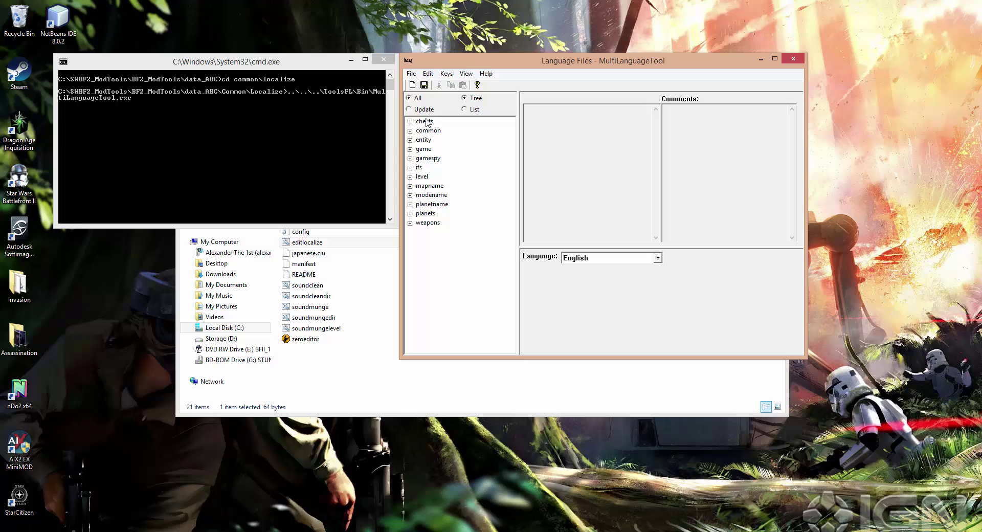
# Step: Expand the weapons localization keys and briefly expand and collapse the hoth group
pyautogui.click(410, 223)
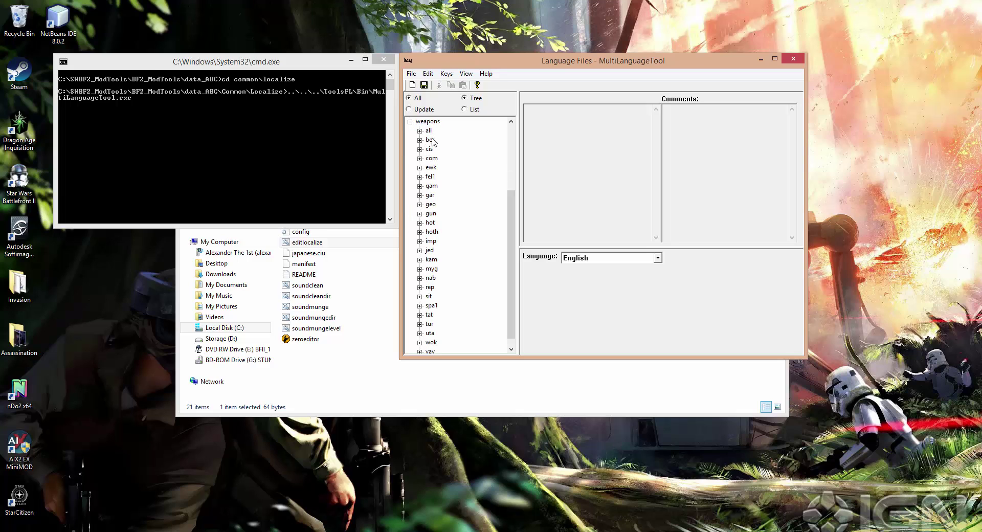
pyautogui.scroll(-1, 430, 297)
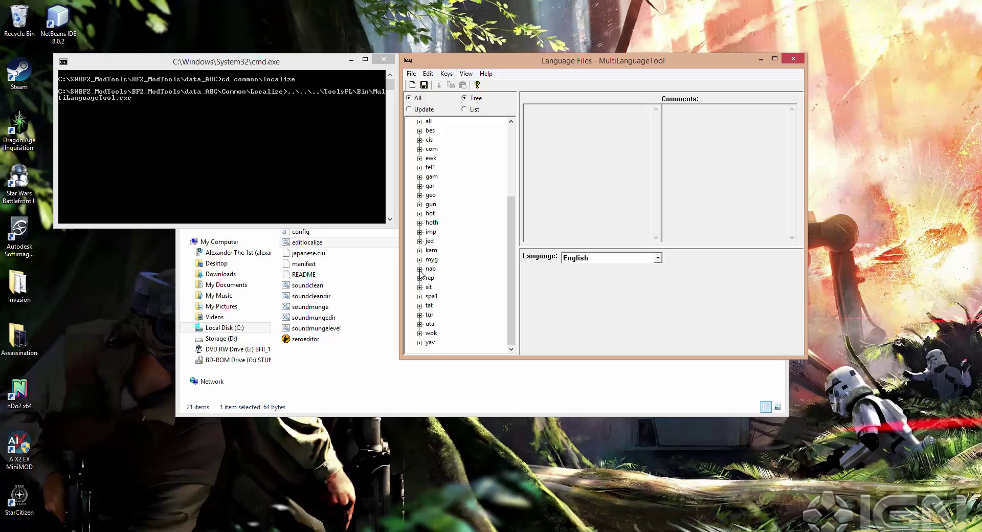
pyautogui.scroll(4, 420, 273)
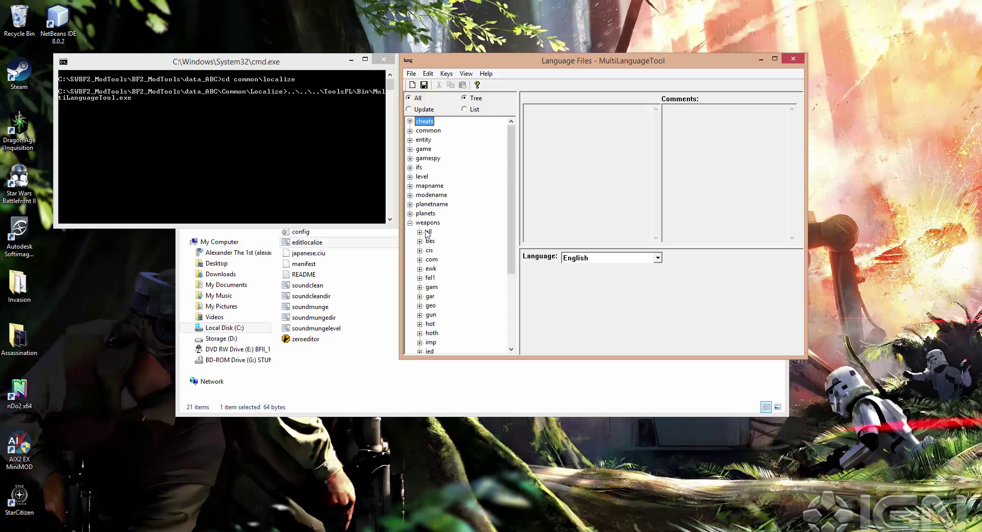
pyautogui.scroll(-1, 429, 240)
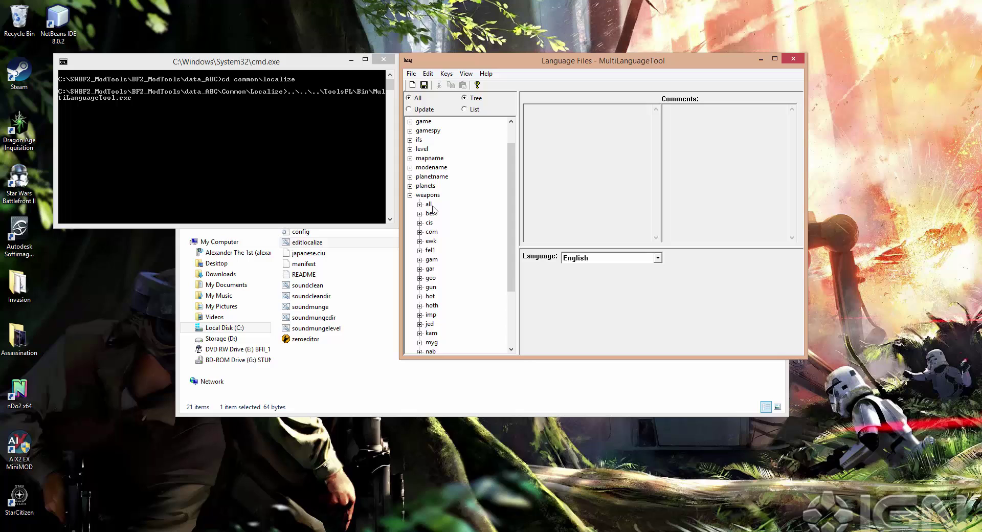
pyautogui.scroll(-1, 462, 221)
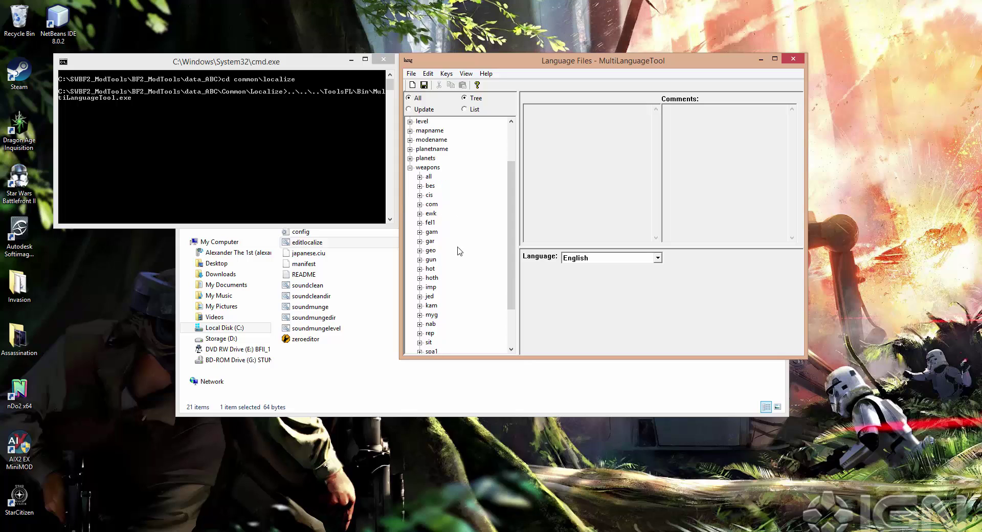
pyautogui.click(420, 278)
pyautogui.click(419, 278)
# Step: Expand the cis weapons group, then bring the data_ABC Explorer window forward
pyautogui.scroll(-2, 448, 251)
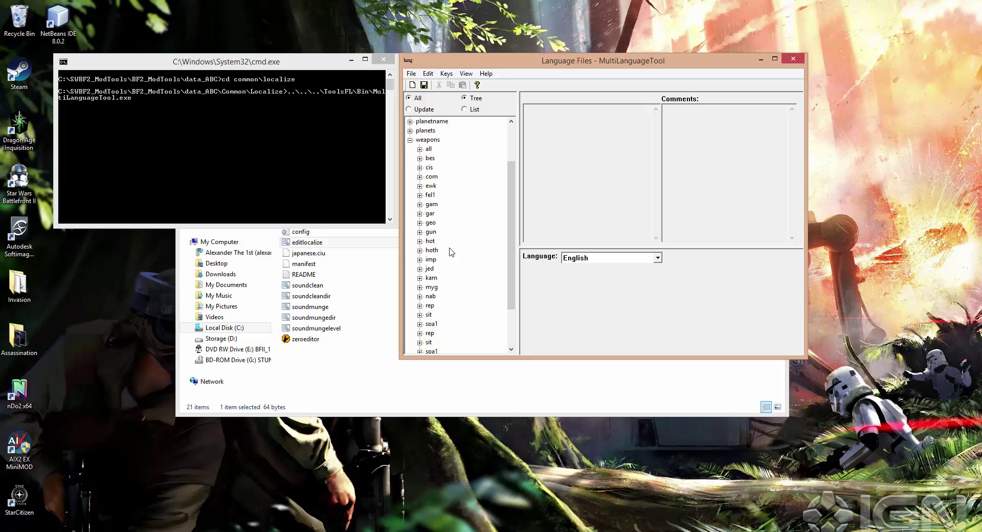
pyautogui.scroll(4, 447, 248)
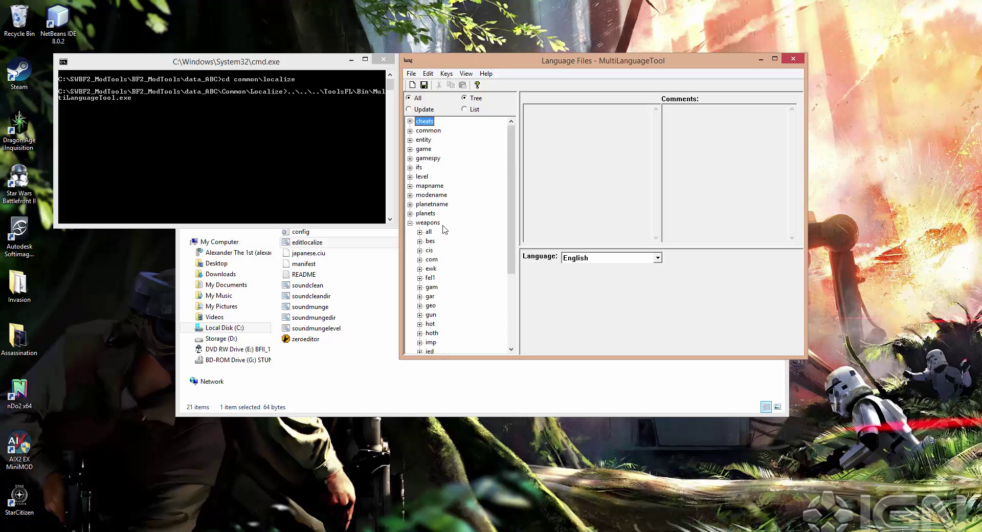
pyautogui.scroll(-1, 438, 232)
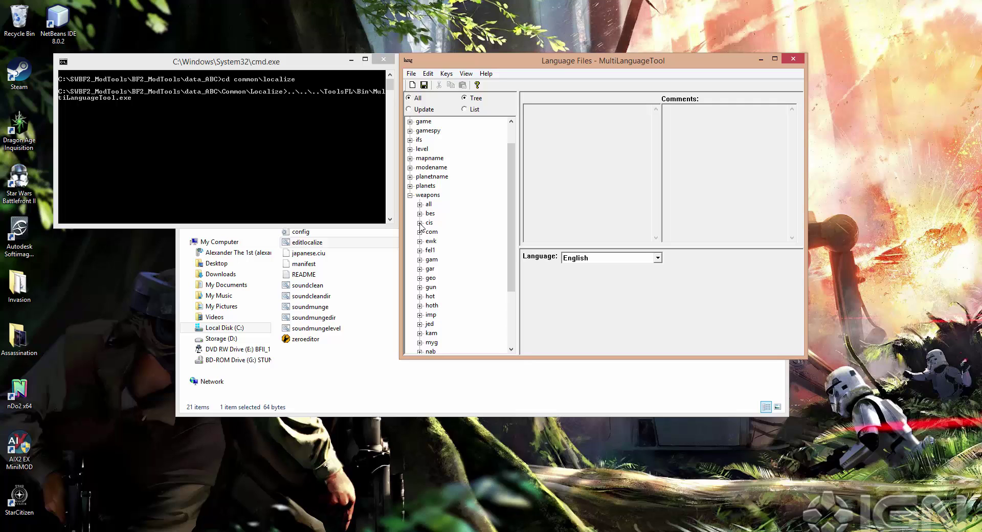
pyautogui.click(419, 223)
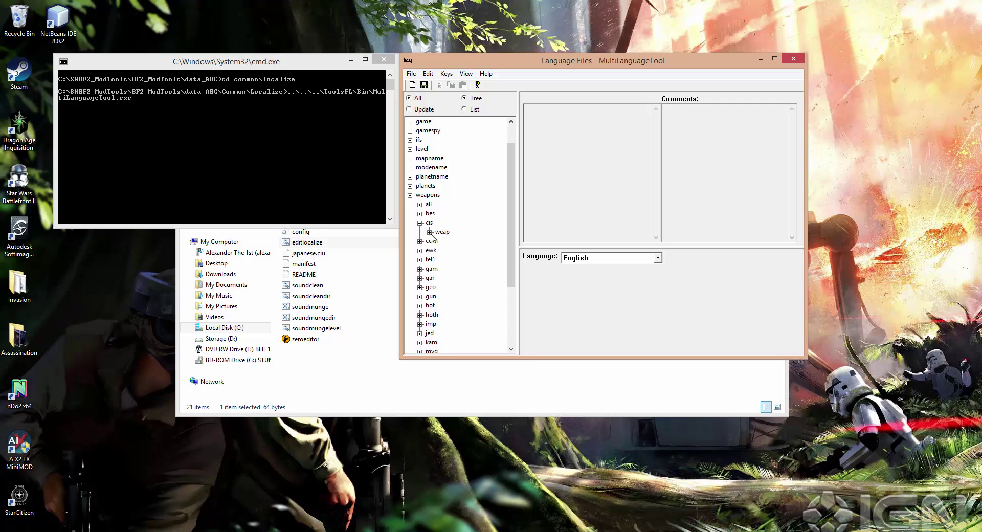
pyautogui.click(366, 363)
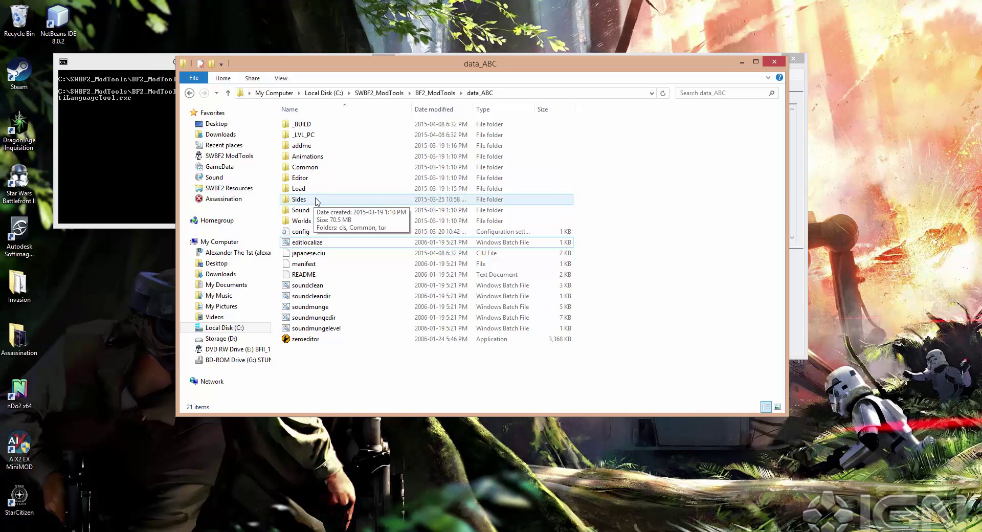
# Step: Browse into Sides\cis\odf and scroll down to cis_weap_lightsaber_aalya
pyautogui.doubleClick(307, 201)
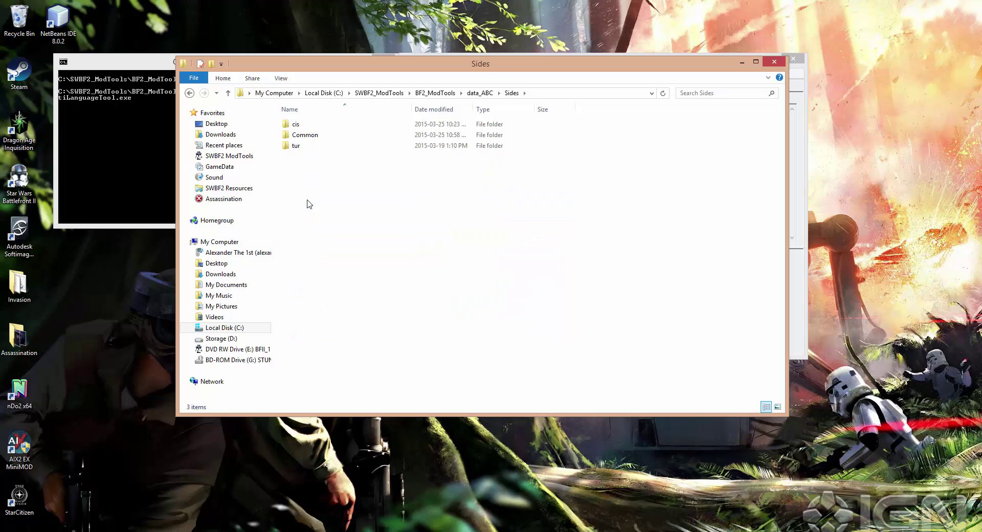
pyautogui.doubleClick(297, 127)
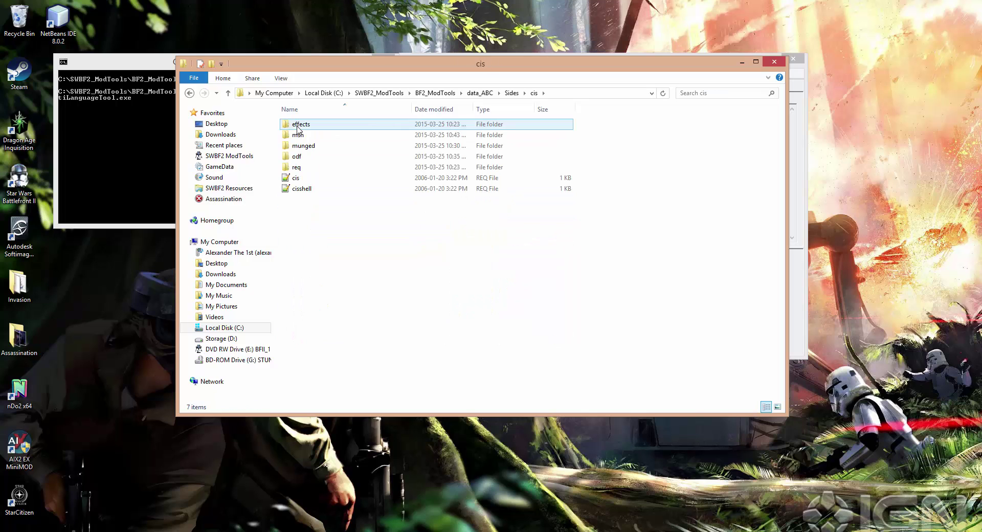
pyautogui.doubleClick(304, 157)
pyautogui.click(329, 160)
pyautogui.scroll(-20, 384, 257)
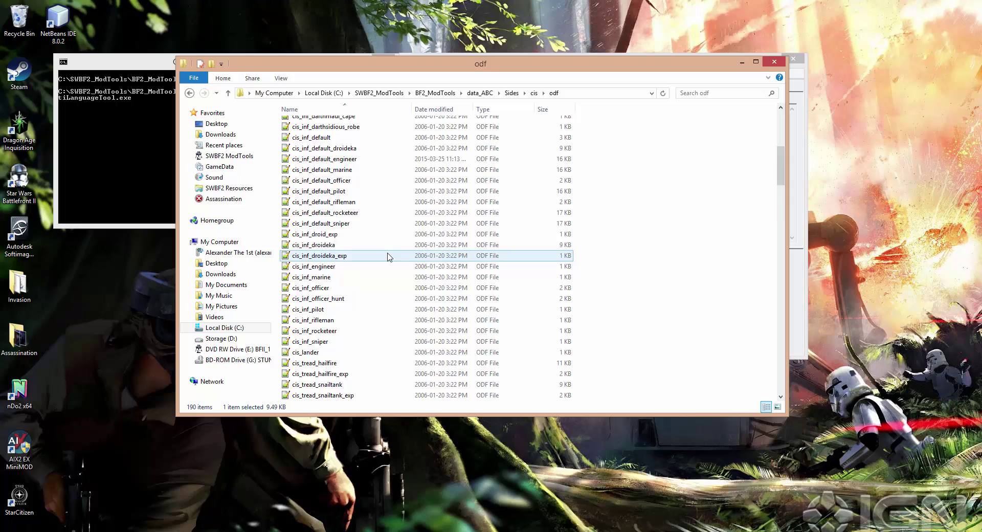
pyautogui.scroll(-10, 383, 256)
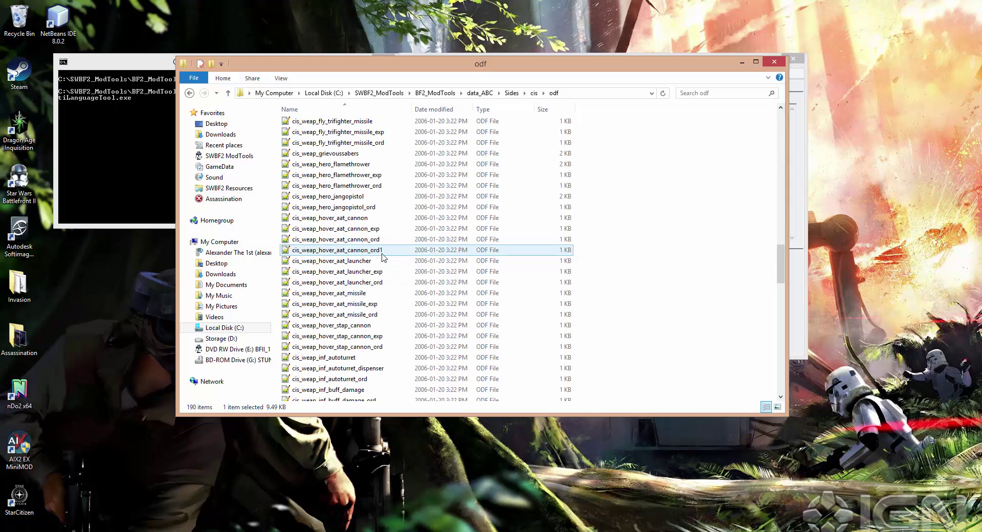
pyautogui.scroll(-12, 363, 241)
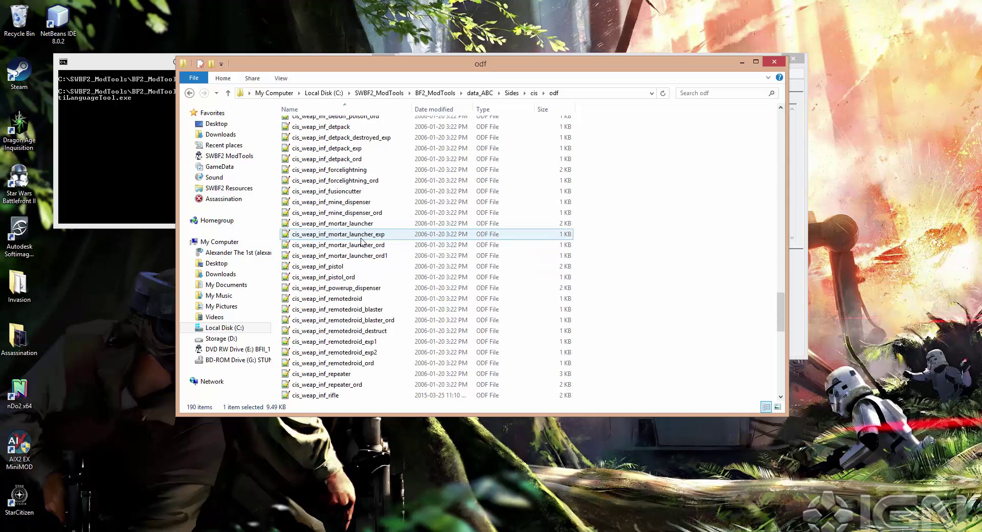
pyautogui.scroll(-3, 364, 238)
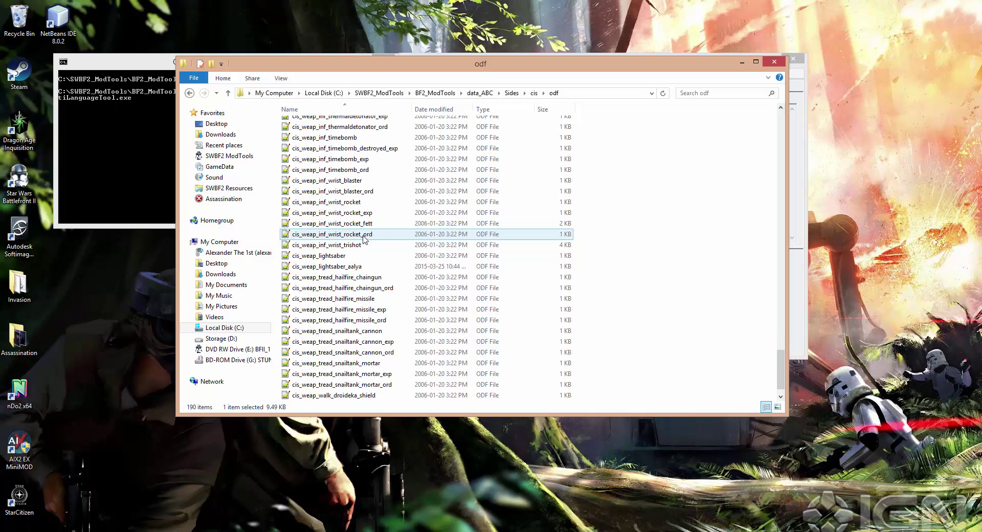
pyautogui.scroll(-1, 364, 238)
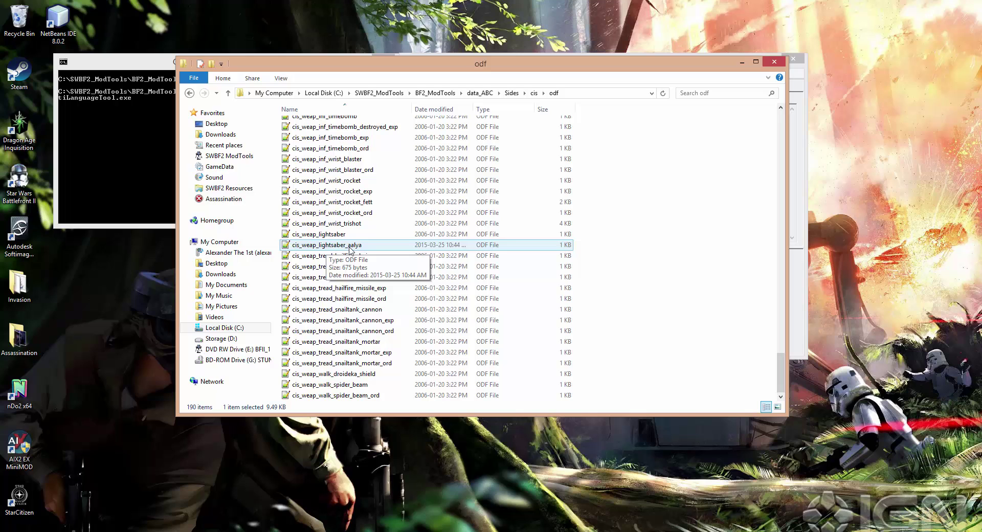
# Step: Place the language tool beside the odf window and expand the cis weap keys
pyautogui.moveTo(543, 66); pyautogui.dragTo(415, 83)
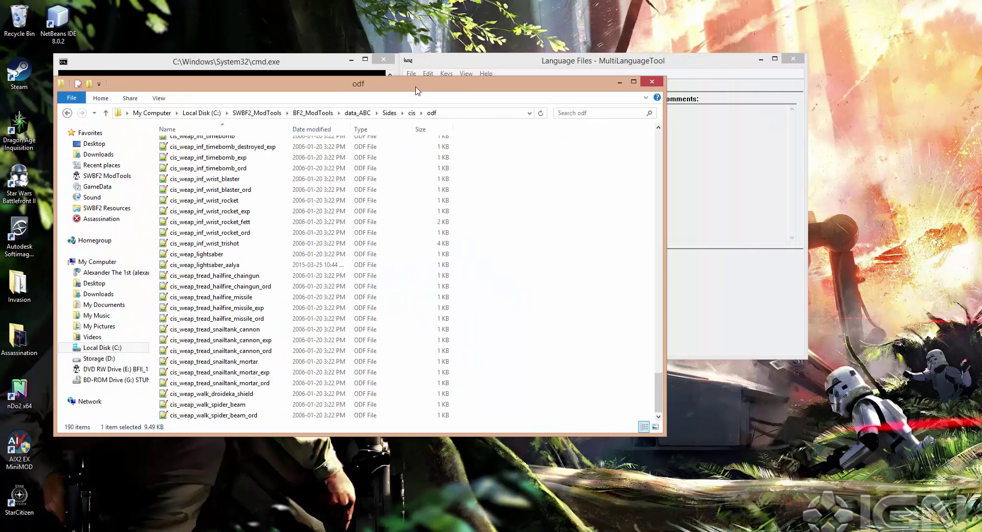
pyautogui.moveTo(602, 65); pyautogui.dragTo(721, 57)
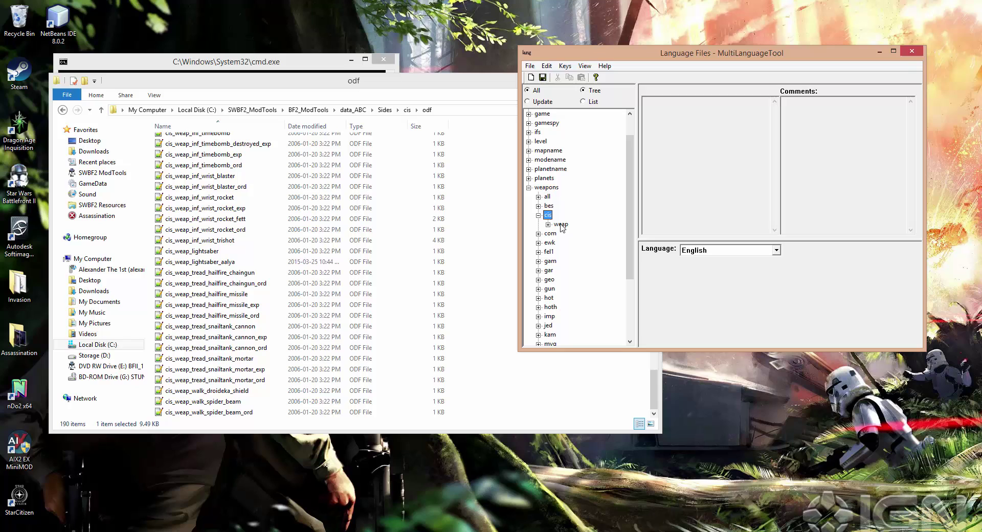
pyautogui.click(538, 206)
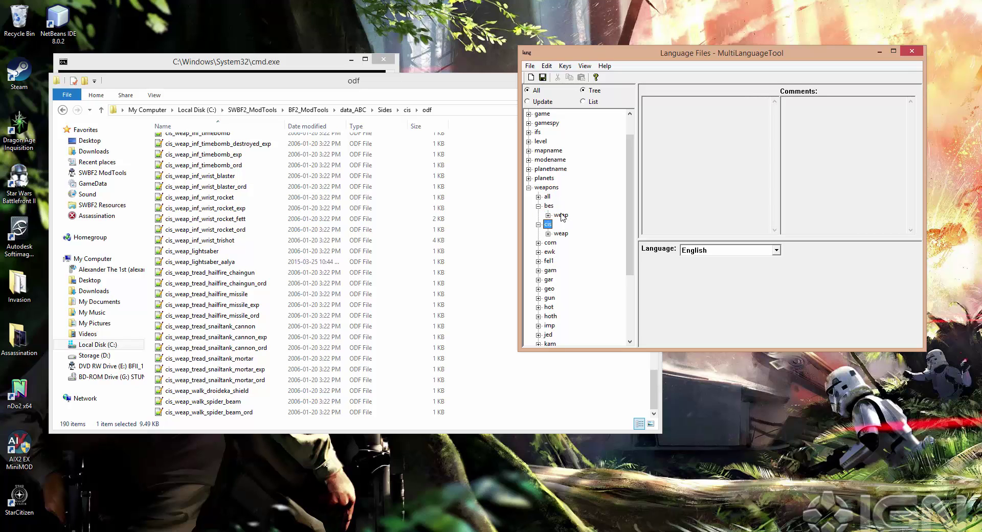
pyautogui.click(539, 206)
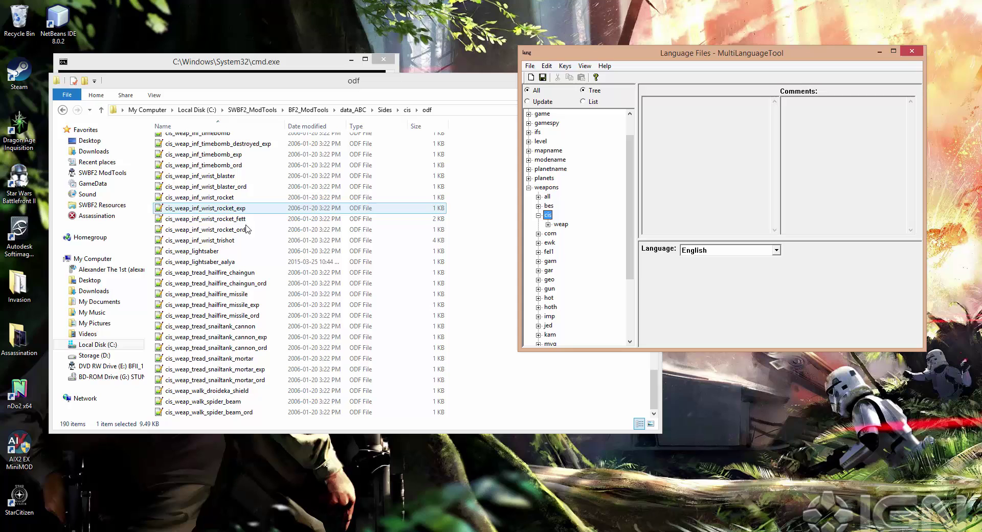
pyautogui.click(548, 224)
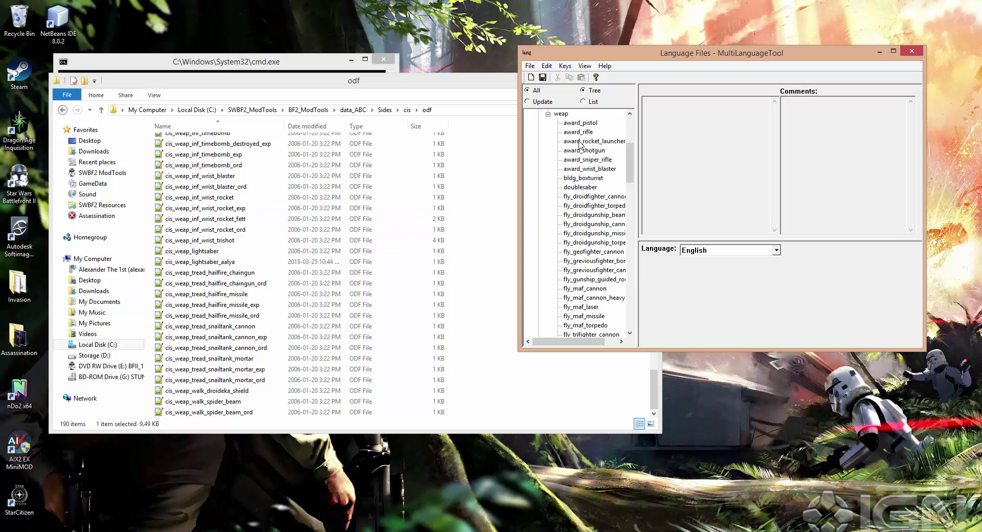
pyautogui.scroll(-6, 588, 246)
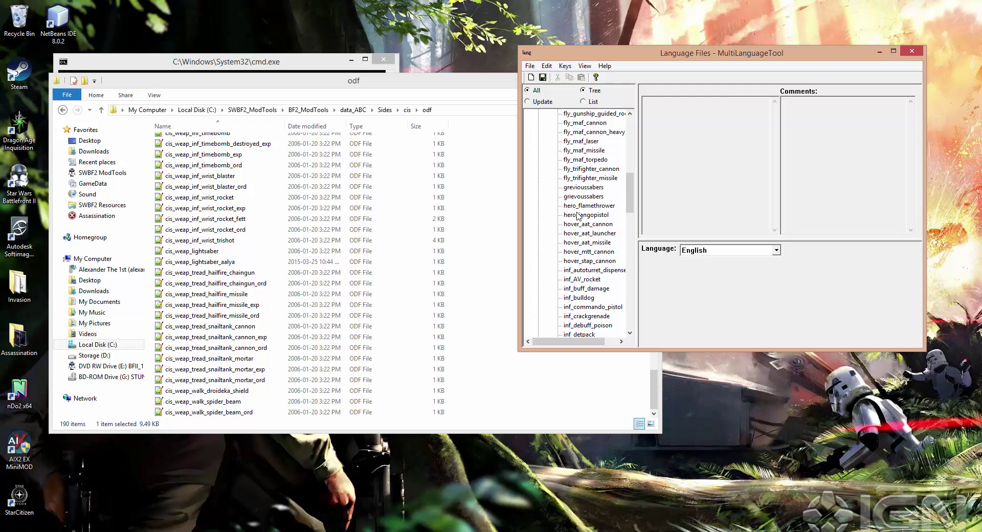
pyautogui.scroll(7, 578, 215)
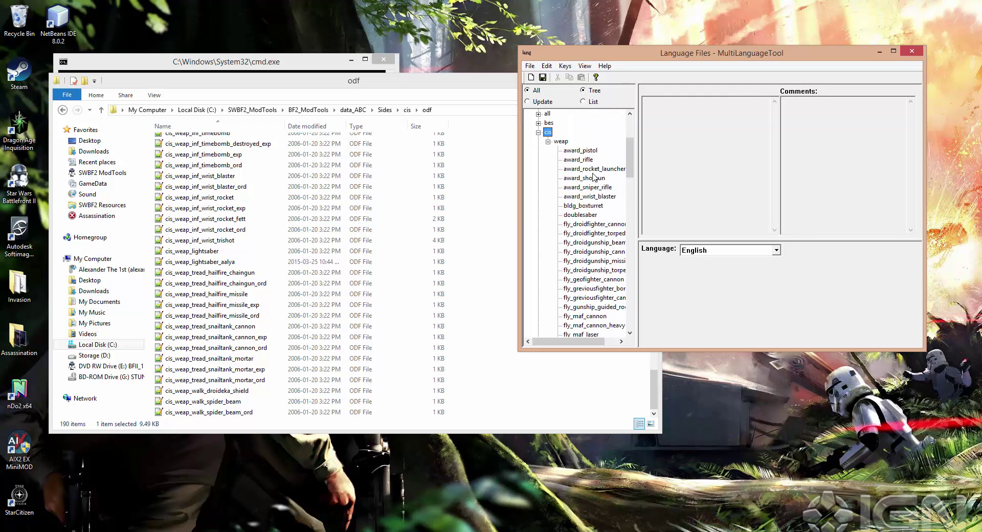
# Step: View the award_pistol key's text, then scroll down the weap keys
pyautogui.click(574, 151)
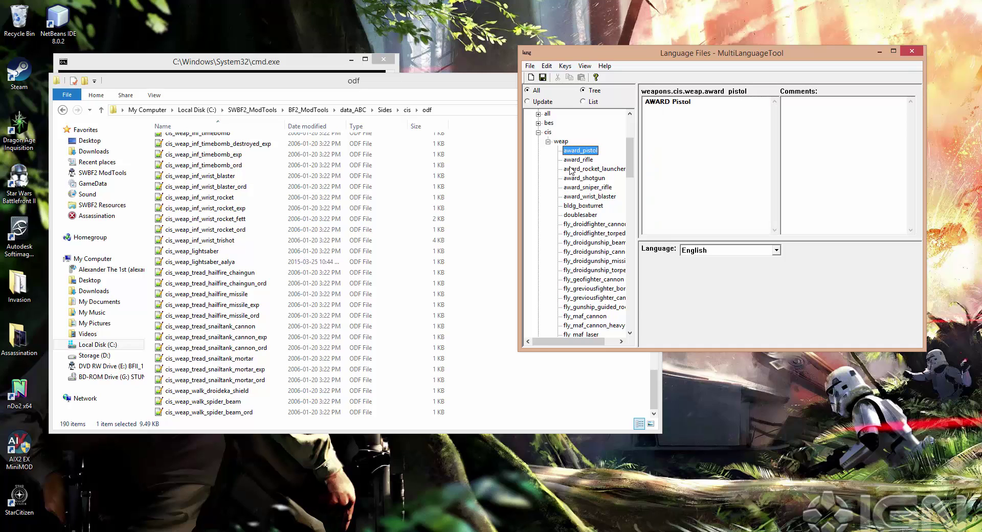
pyautogui.click(560, 141)
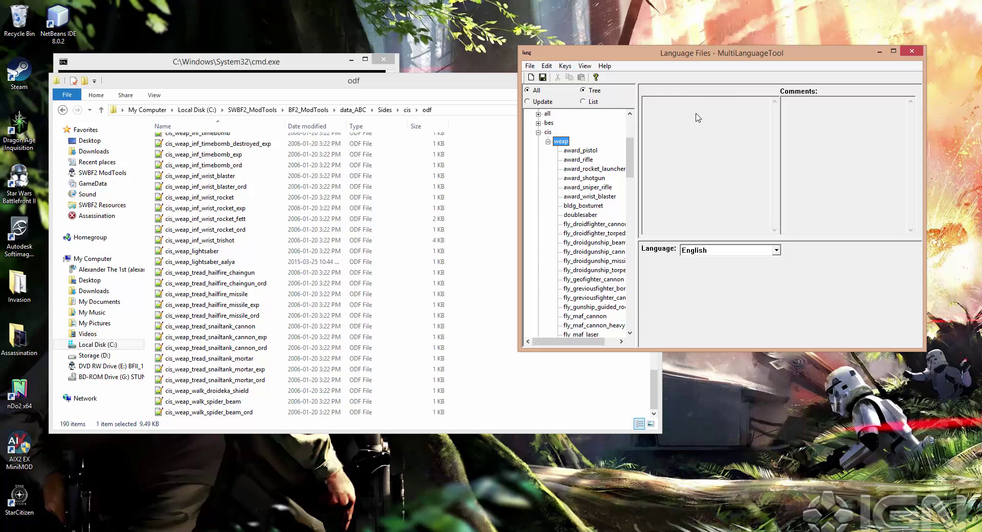
pyautogui.click(578, 151)
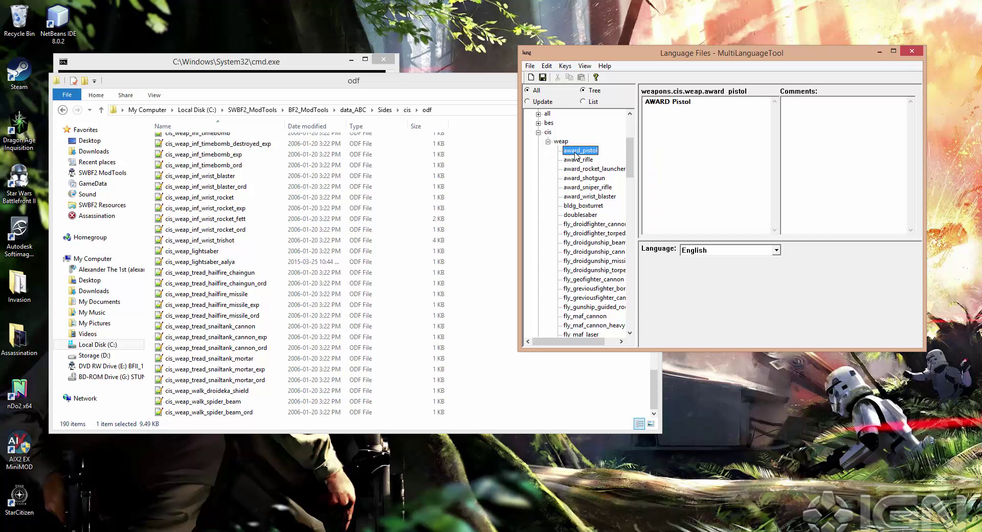
pyautogui.scroll(-3, 573, 220)
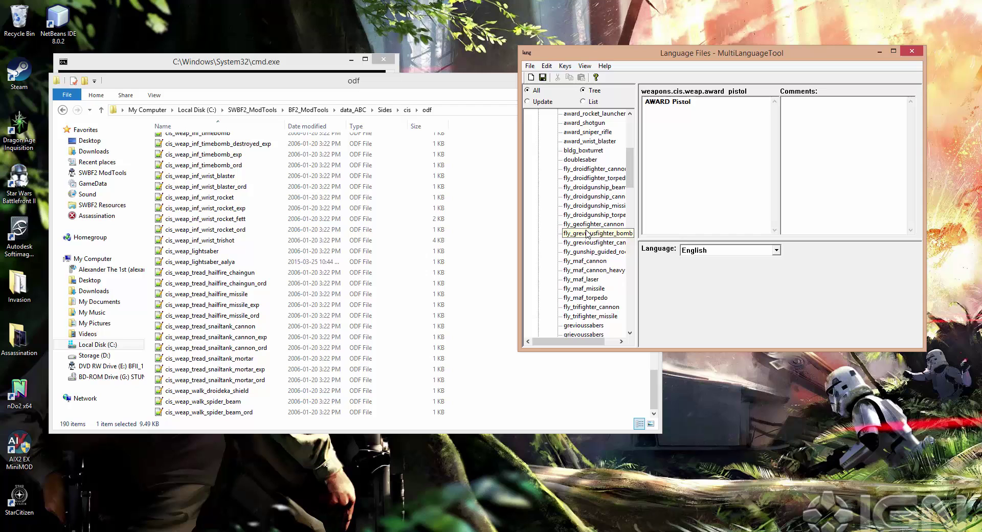
pyautogui.scroll(-6, 587, 233)
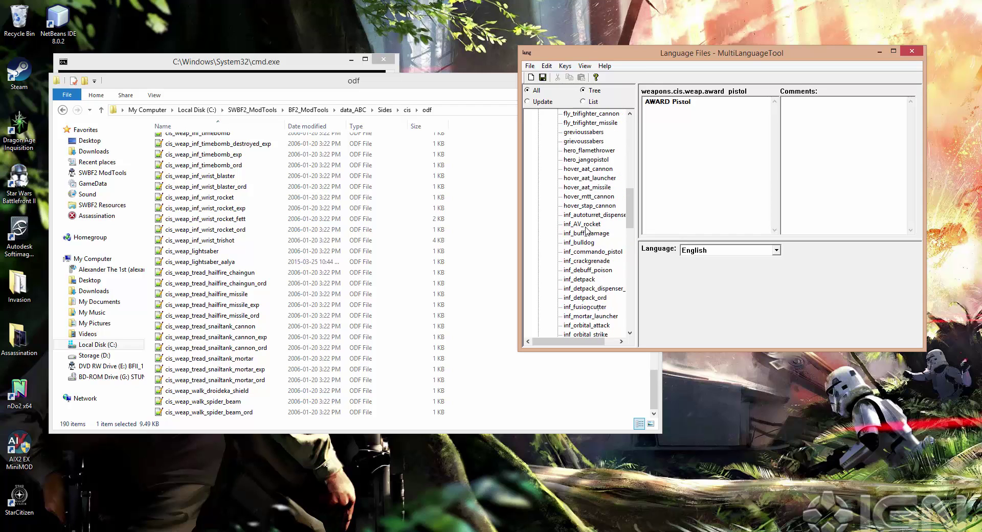
pyautogui.scroll(-10, 587, 230)
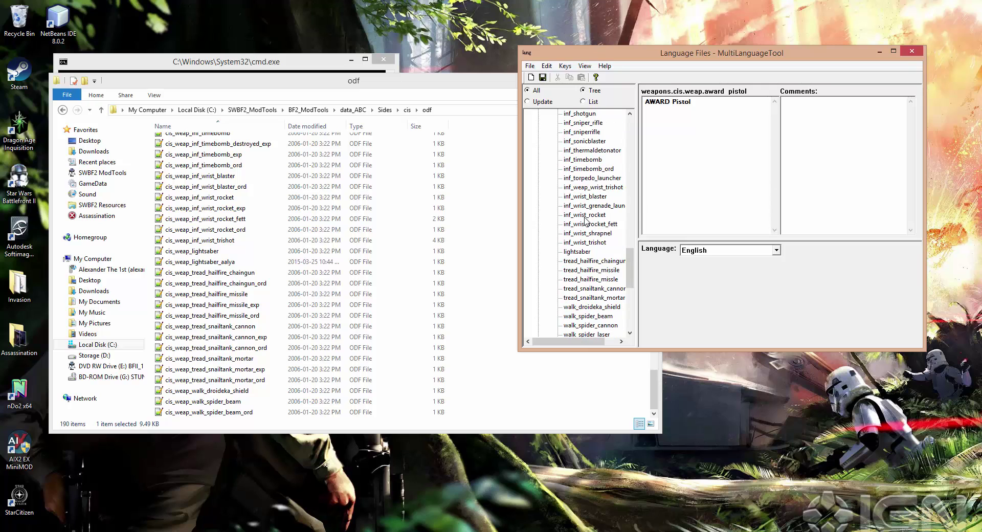
# Step: Open inf_wrist_rocket to inspect its 'Wrist Rocket' English text and comments field
pyautogui.click(587, 214)
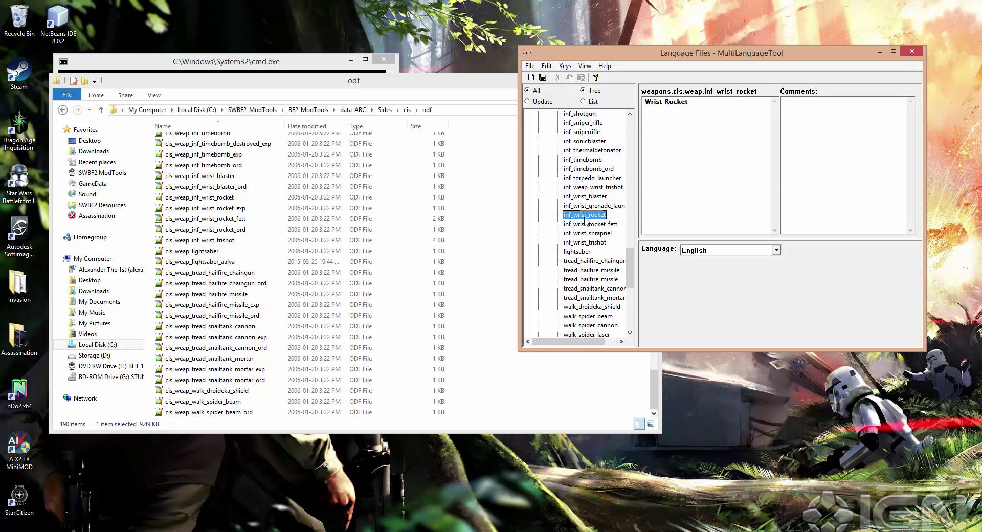
pyautogui.click(703, 125)
pyautogui.click(703, 124)
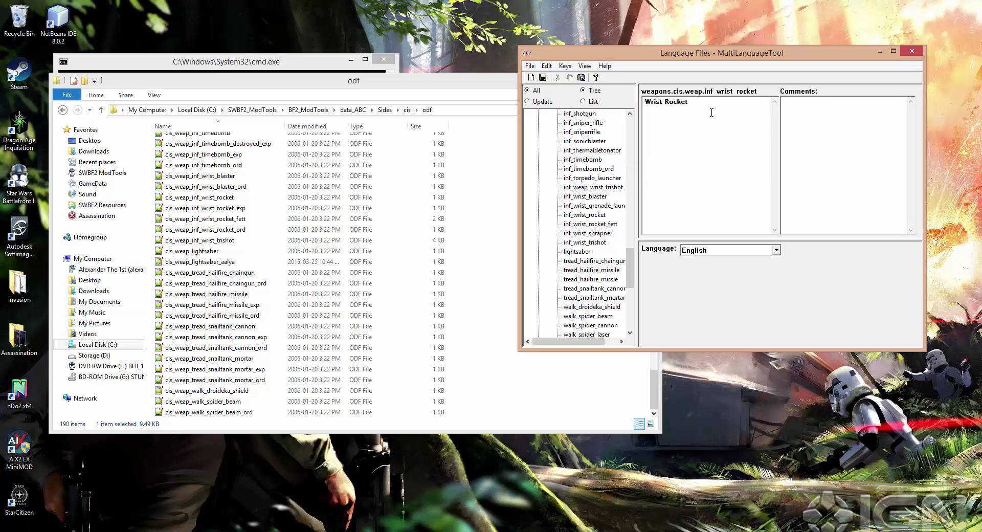
pyautogui.moveTo(723, 102); pyautogui.dragTo(617, 108)
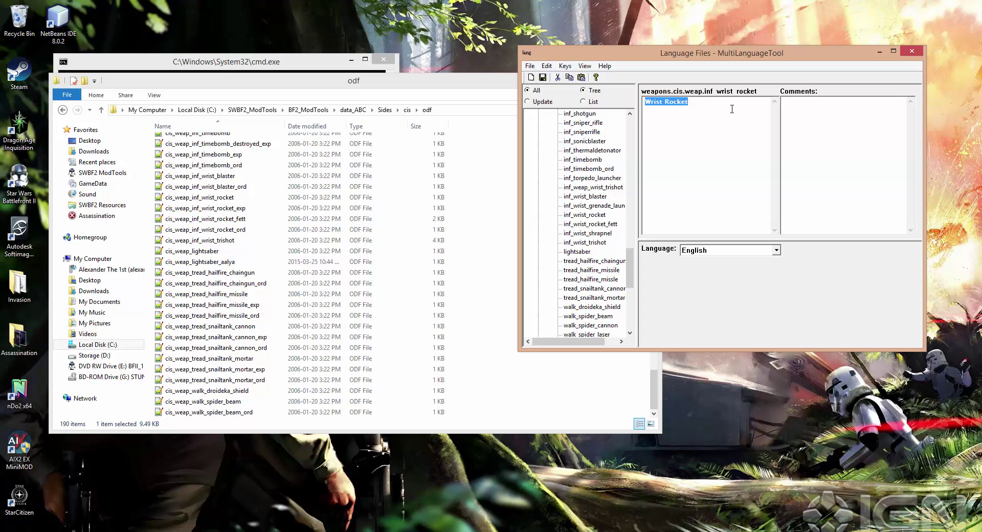
pyautogui.click(708, 104)
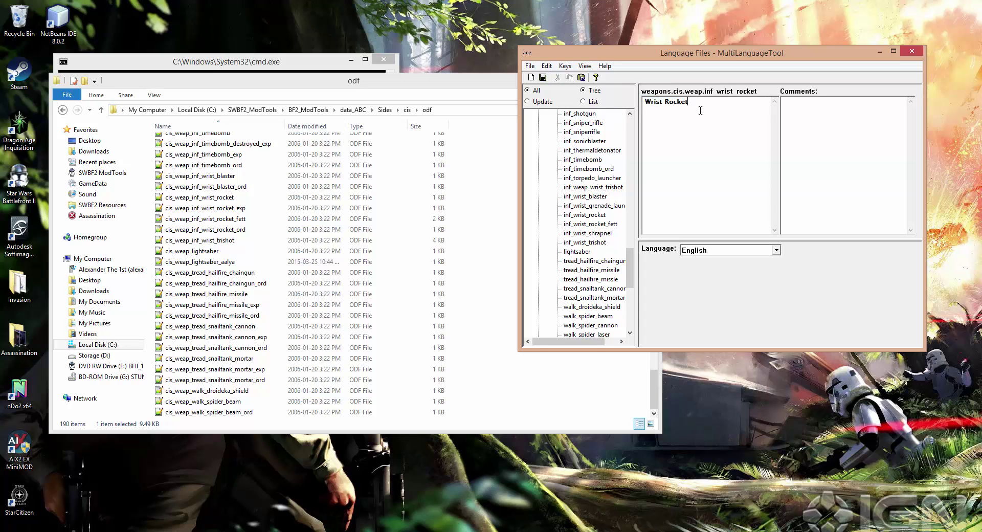
pyautogui.click(793, 102)
pyautogui.click(777, 251)
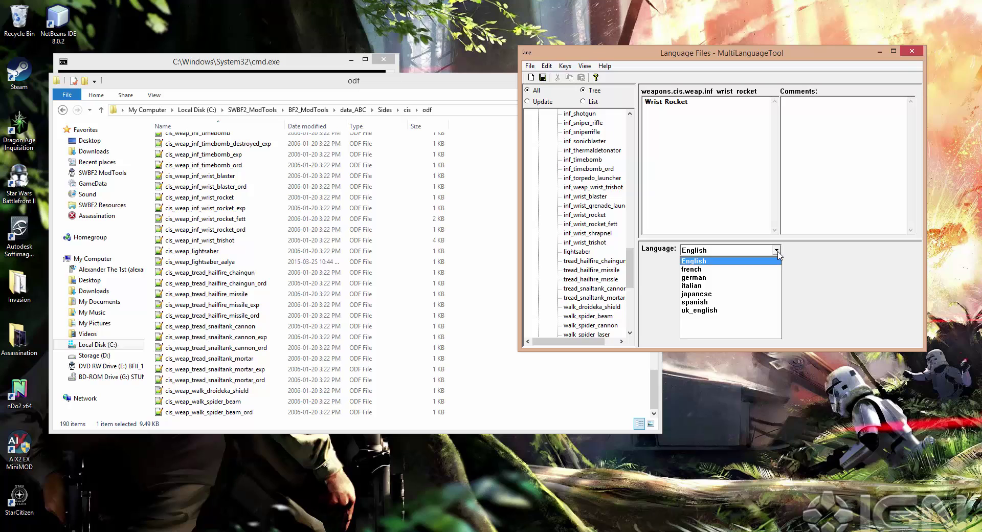
pyautogui.click(777, 250)
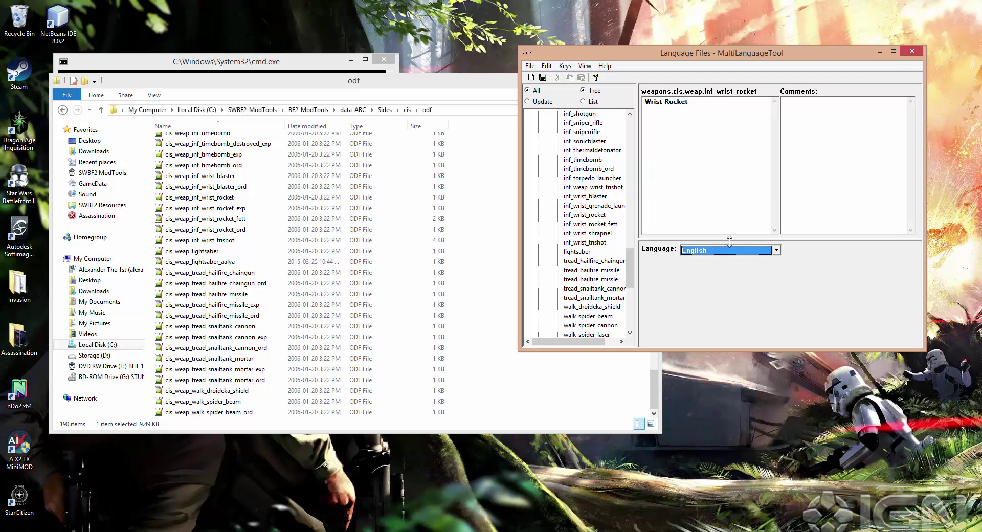
pyautogui.click(682, 165)
pyautogui.moveTo(637, 269); pyautogui.dragTo(636, 148)
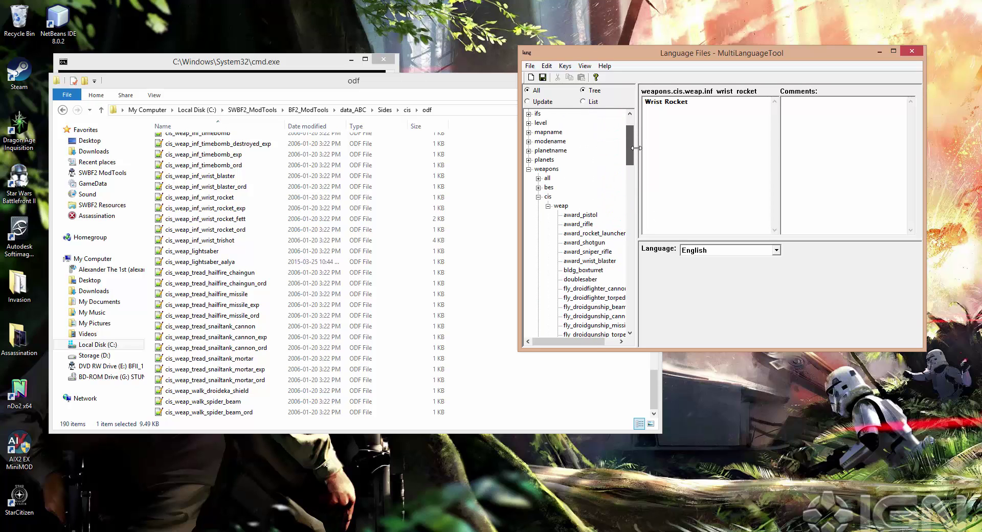
# Step: Add a key named lightsaber_aalya under weapons.cis.weap and open it
pyautogui.click(561, 206)
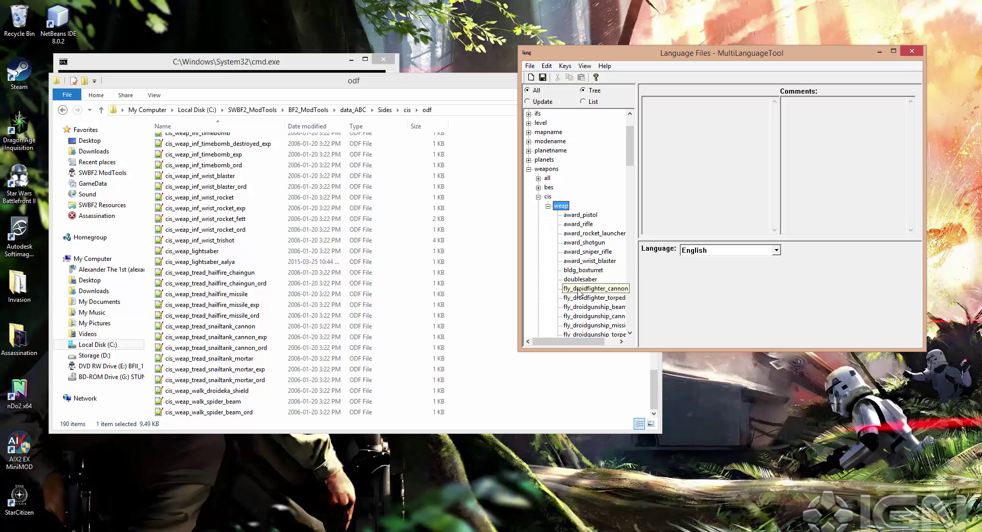
pyautogui.rightClick(563, 207)
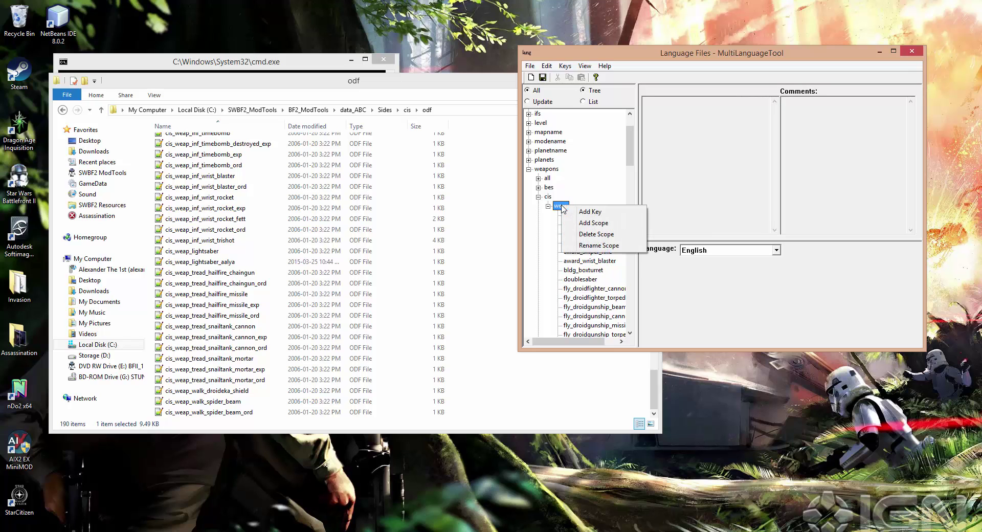
pyautogui.click(593, 212)
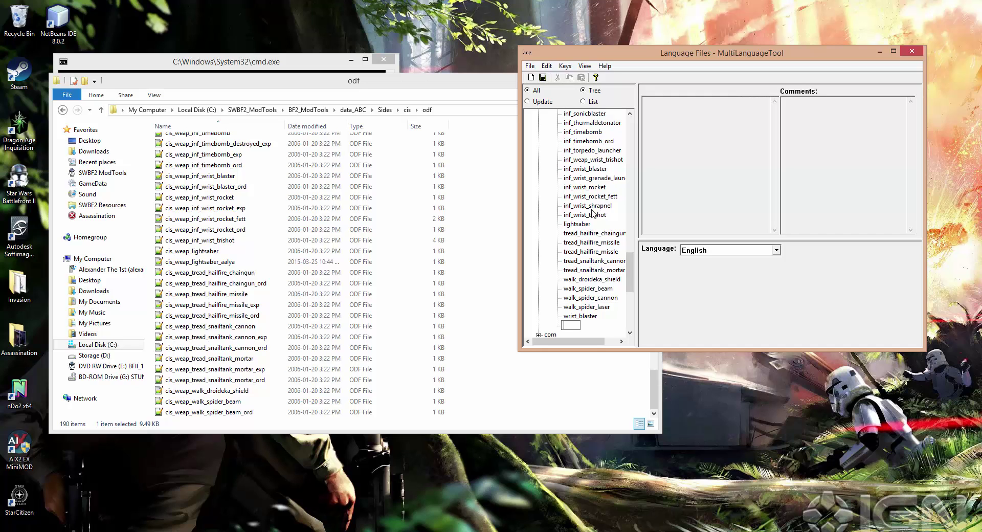
pyautogui.write('lightsaber_aalya')
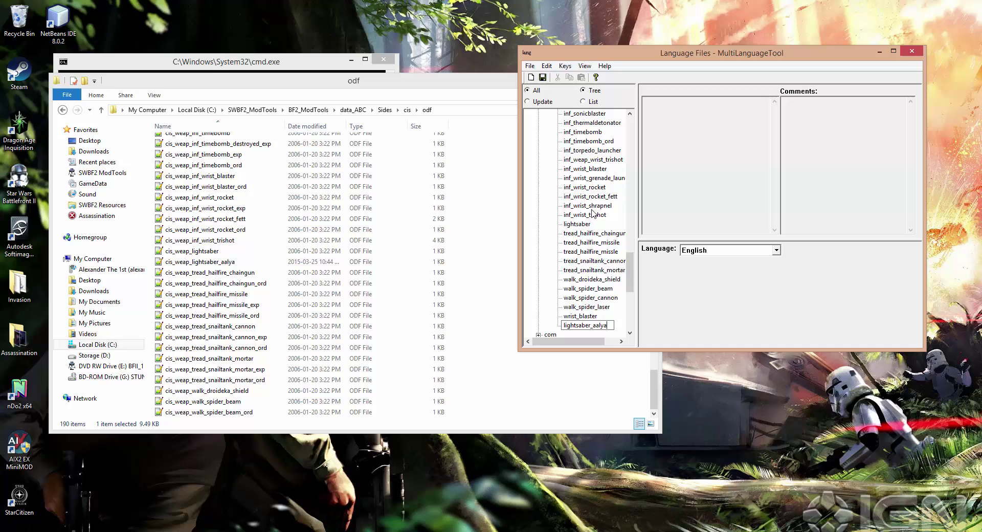
pyautogui.press('Return')
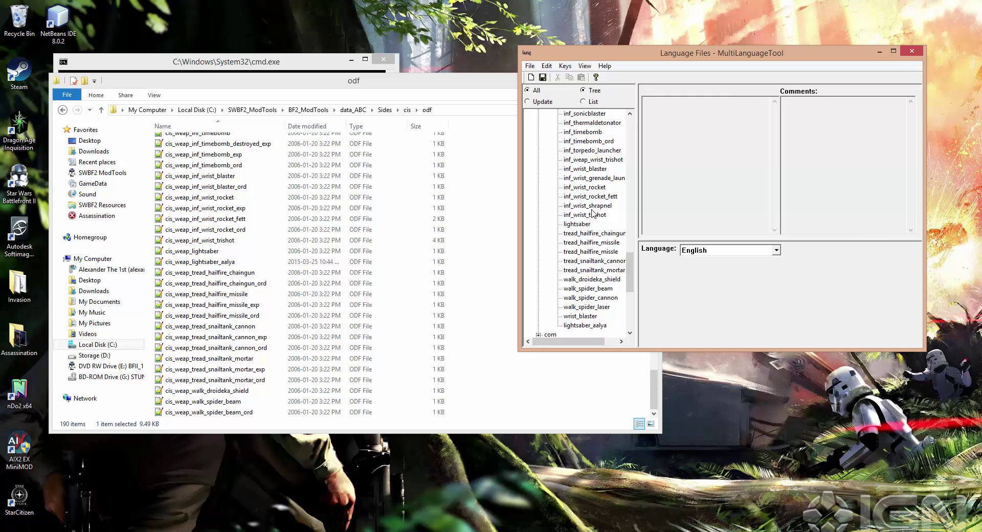
pyautogui.click(598, 326)
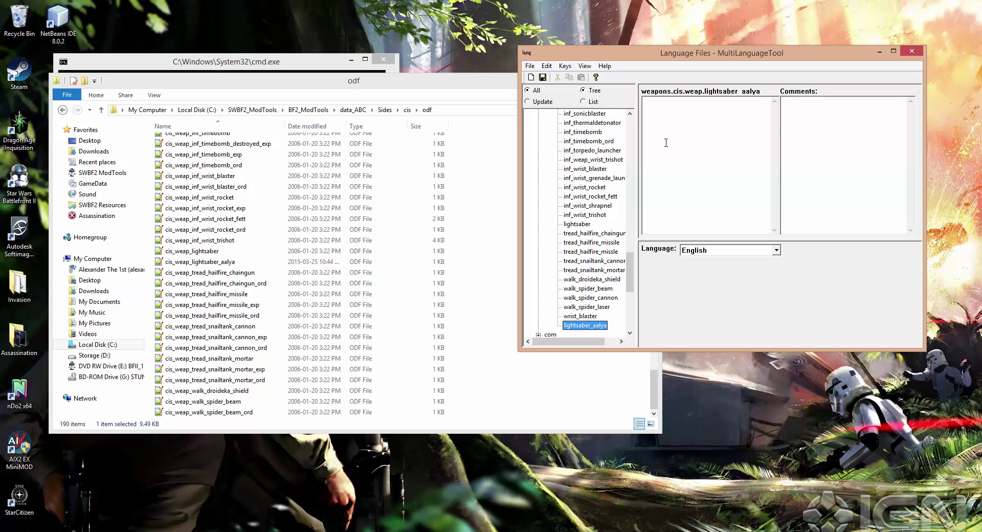
# Step: Enter 'Maul's Sabers' as the lightsaber_aalya key's English text
pyautogui.click(699, 139)
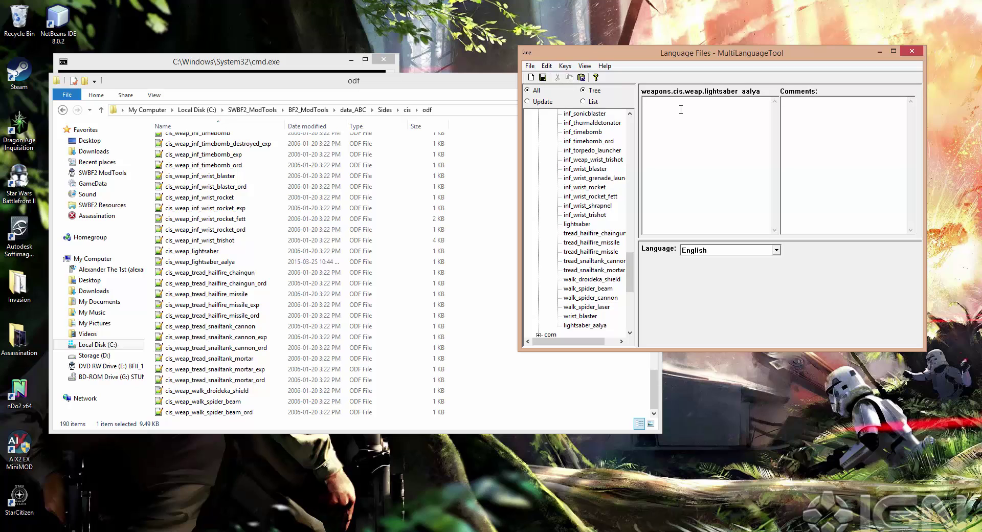
pyautogui.write("Maul's Sabers")
pyautogui.press('Tab')
pyautogui.click(717, 137)
pyautogui.click(778, 251)
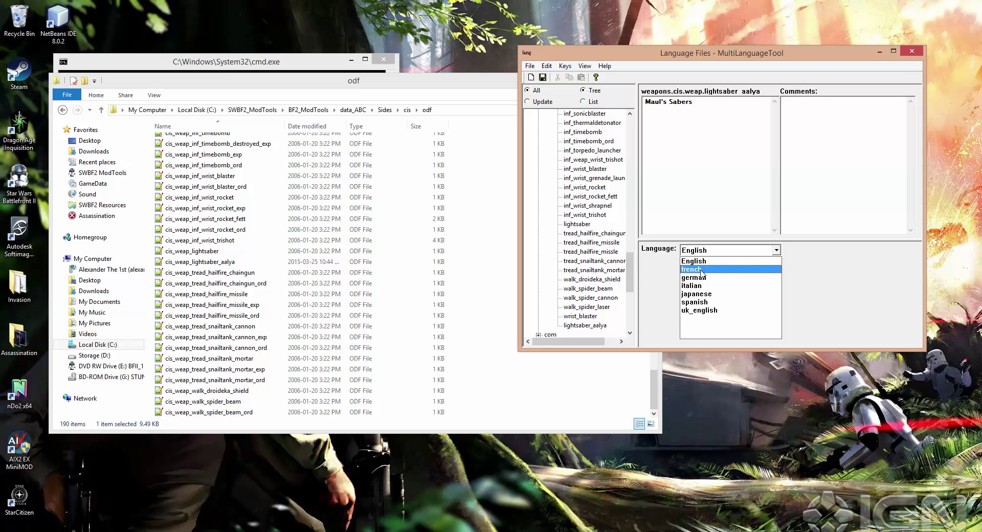
# Step: Check the empty German box, then copy the English text 'Maul's Sabers'
pyautogui.click(704, 278)
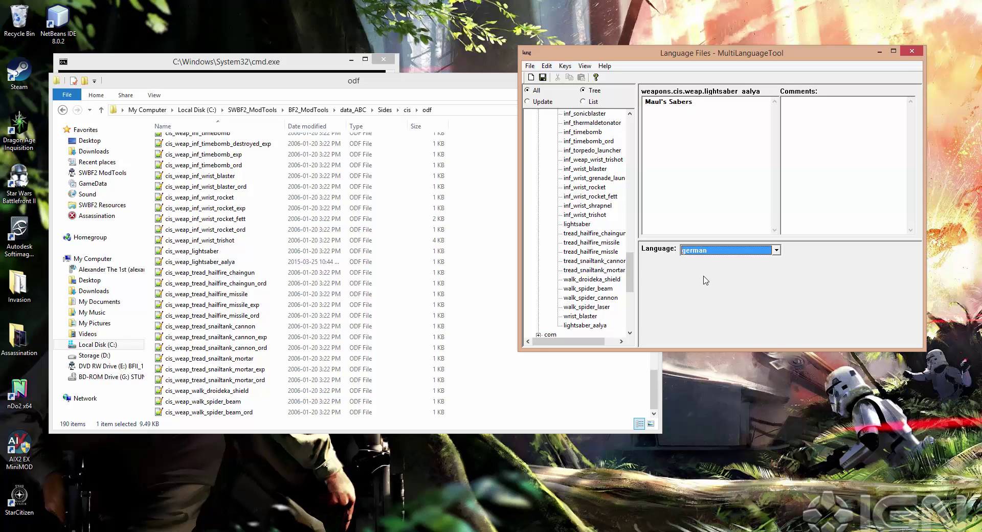
pyautogui.click(683, 106)
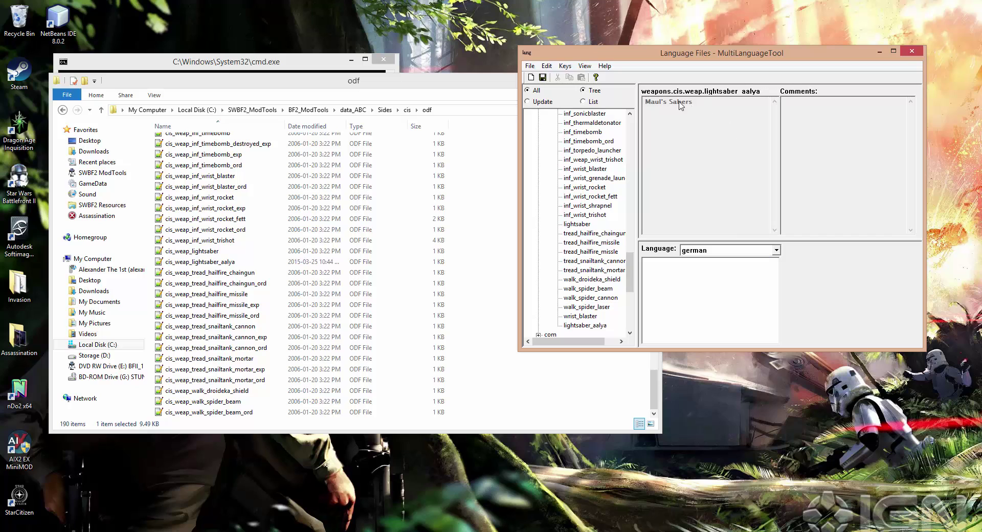
pyautogui.click(689, 289)
pyautogui.click(776, 250)
pyautogui.click(750, 261)
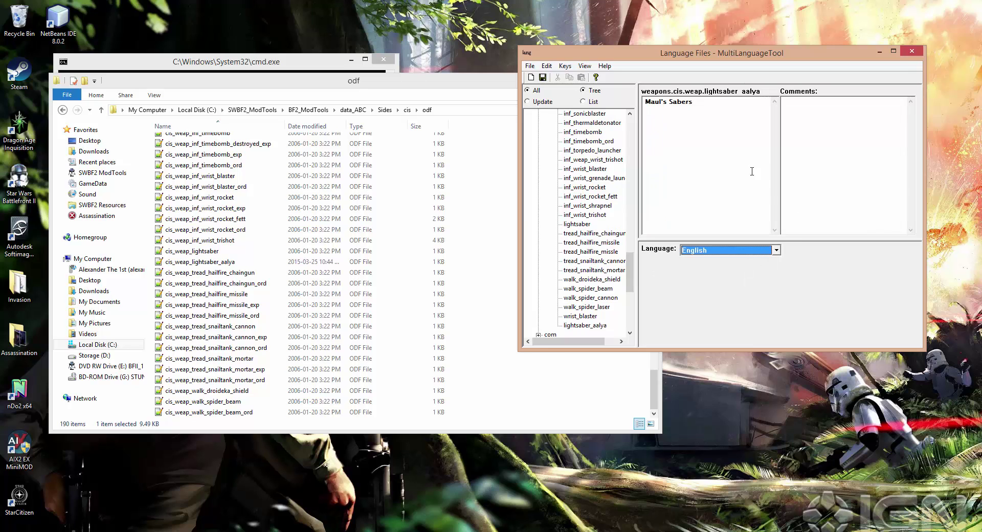
pyautogui.moveTo(723, 132); pyautogui.dragTo(642, 112)
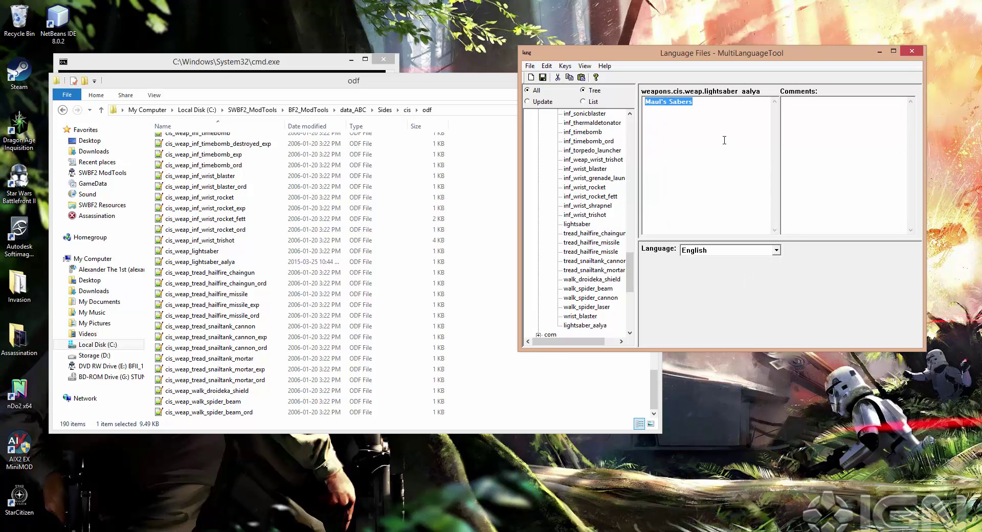
pyautogui.rightClick(687, 98)
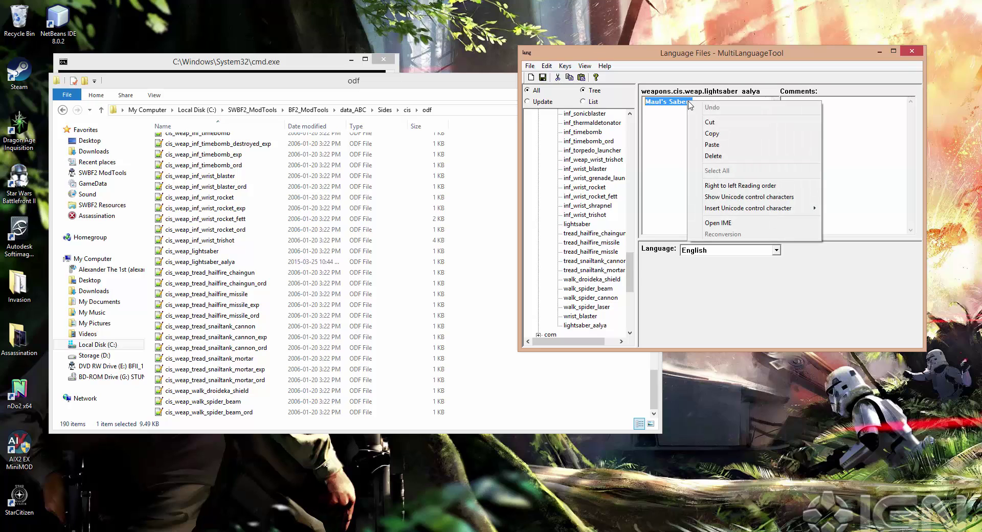
pyautogui.click(727, 135)
# Step: Paste 'Maul's Sabers' as the German and French translations
pyautogui.click(776, 250)
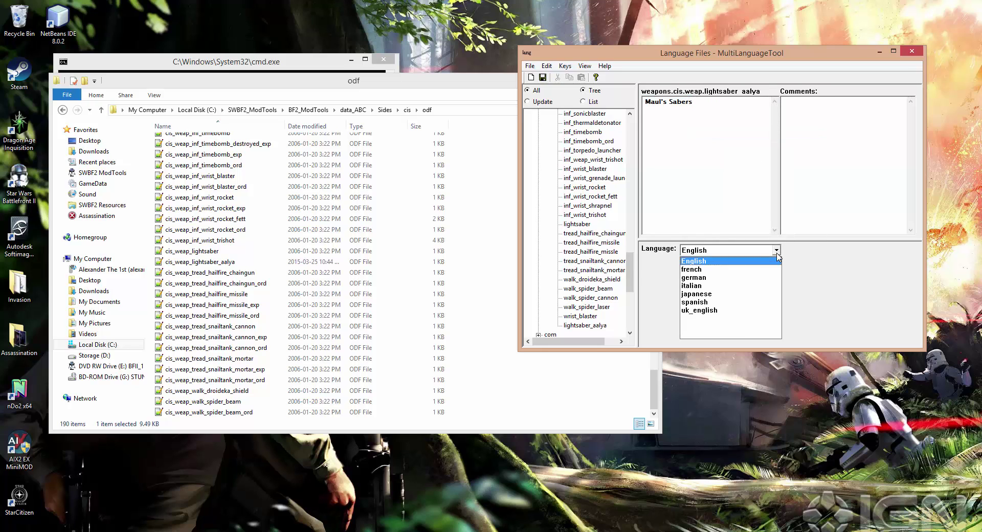
pyautogui.click(744, 271)
pyautogui.click(674, 281)
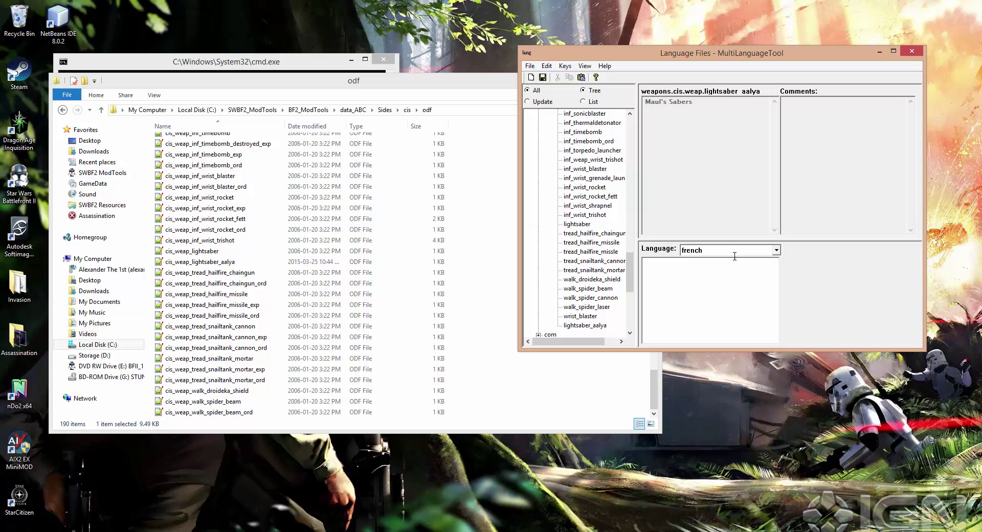
pyautogui.click(775, 251)
pyautogui.click(761, 280)
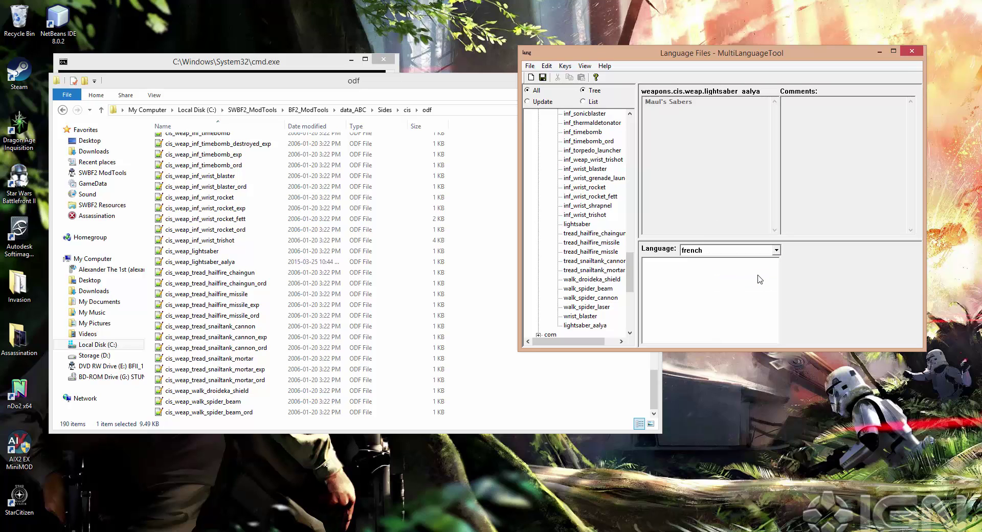
pyautogui.click(687, 282)
pyautogui.hotkey('ctrl', 'v')
pyautogui.click(777, 250)
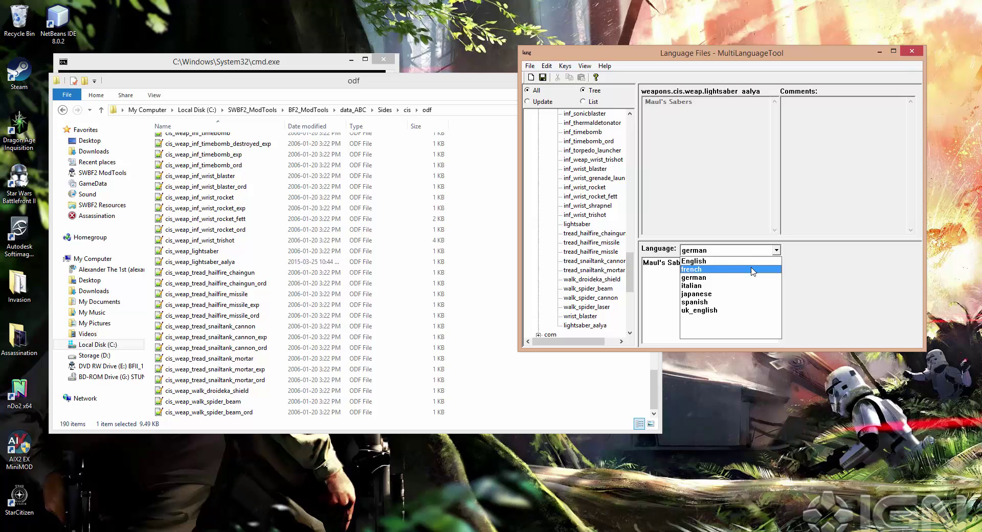
pyautogui.click(753, 270)
pyautogui.click(701, 272)
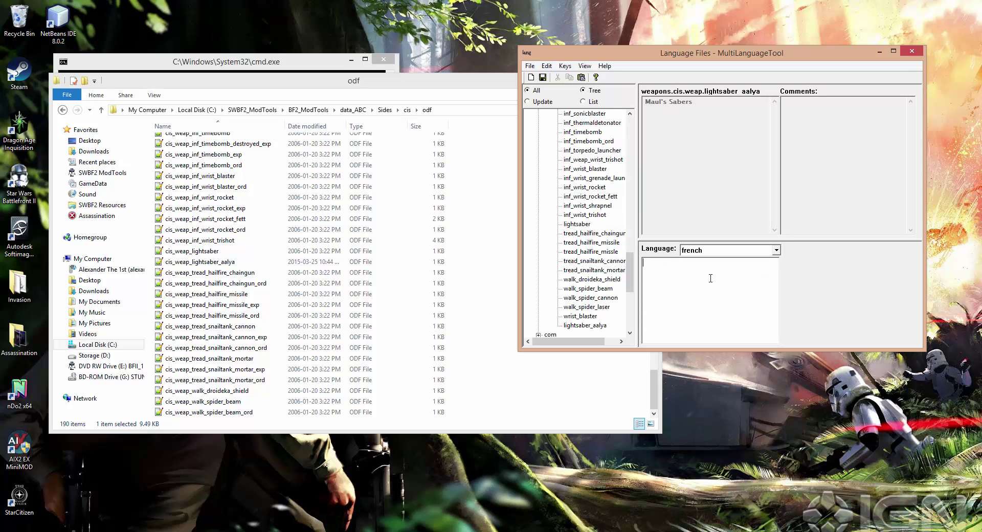
pyautogui.hotkey('ctrl', 'v')
# Step: Review the German and French translations and switch back to English
pyautogui.click(777, 250)
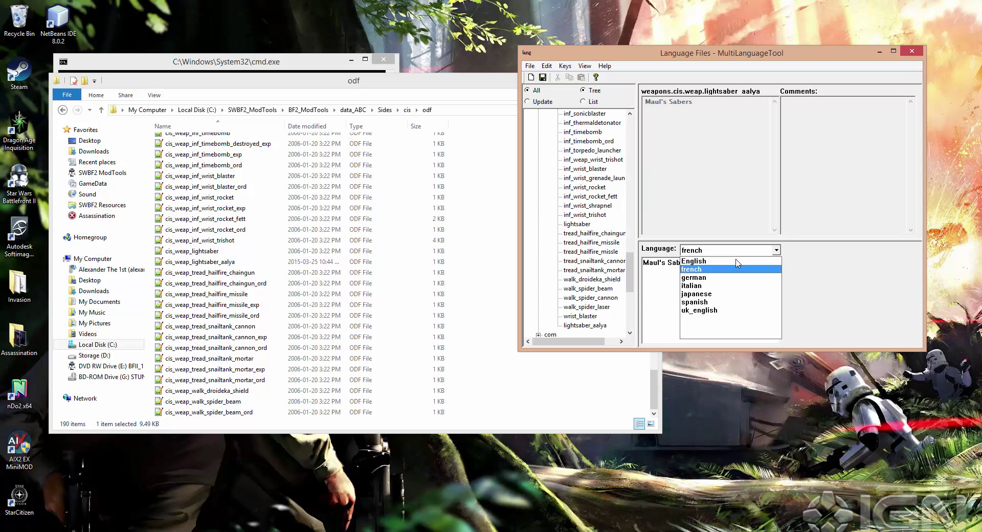
pyautogui.click(712, 281)
pyautogui.click(777, 250)
pyautogui.click(737, 270)
pyautogui.click(777, 250)
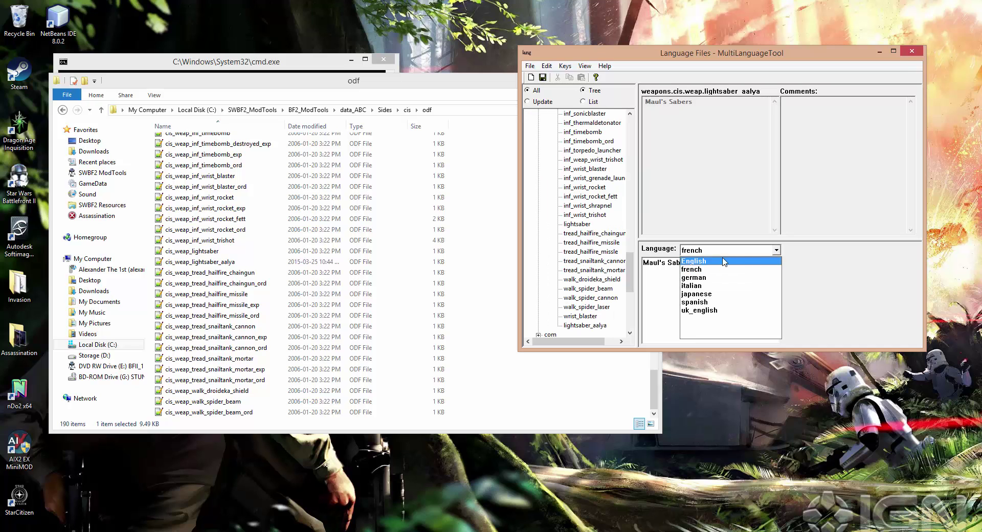
pyautogui.click(750, 261)
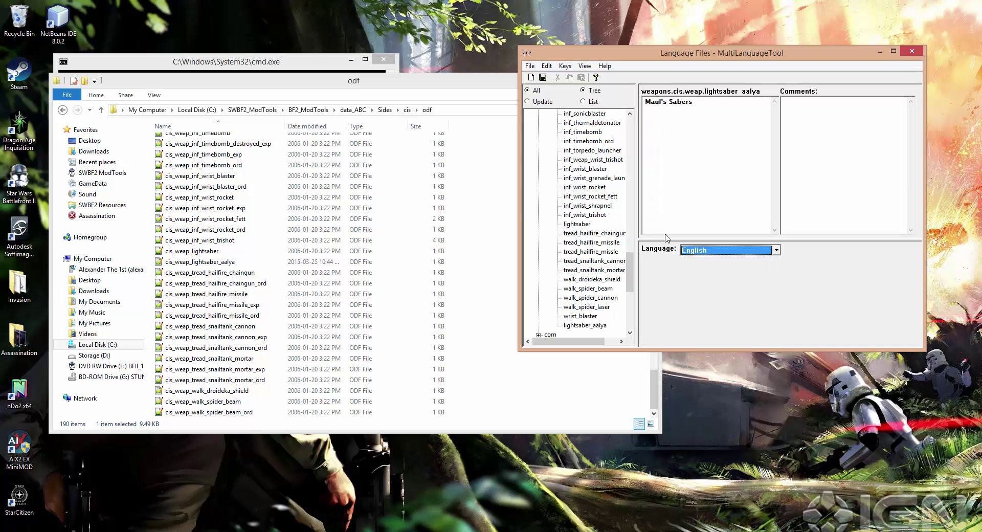
pyautogui.click(777, 251)
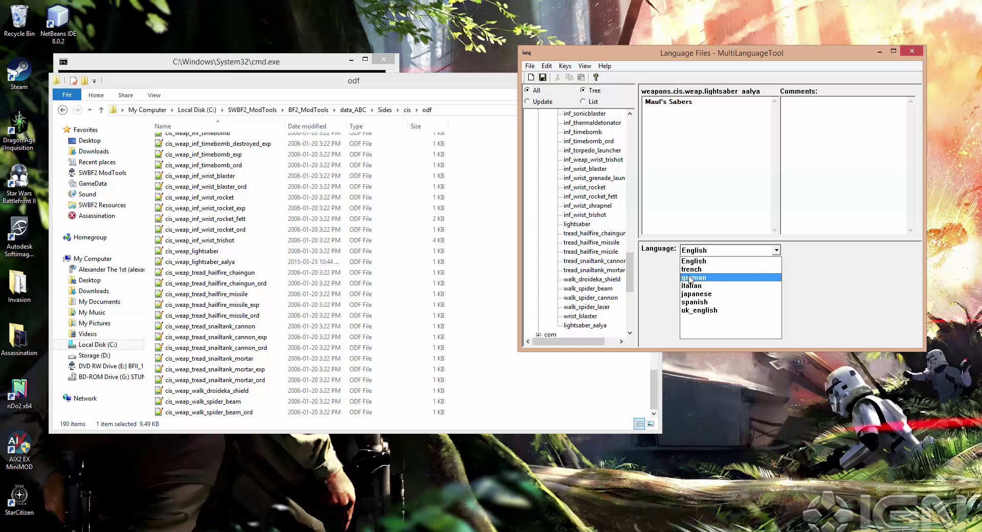
# Step: Select the full English text 'Maul's Sabers' of lightsaber_aalya
pyautogui.click(716, 127)
pyautogui.click(716, 127)
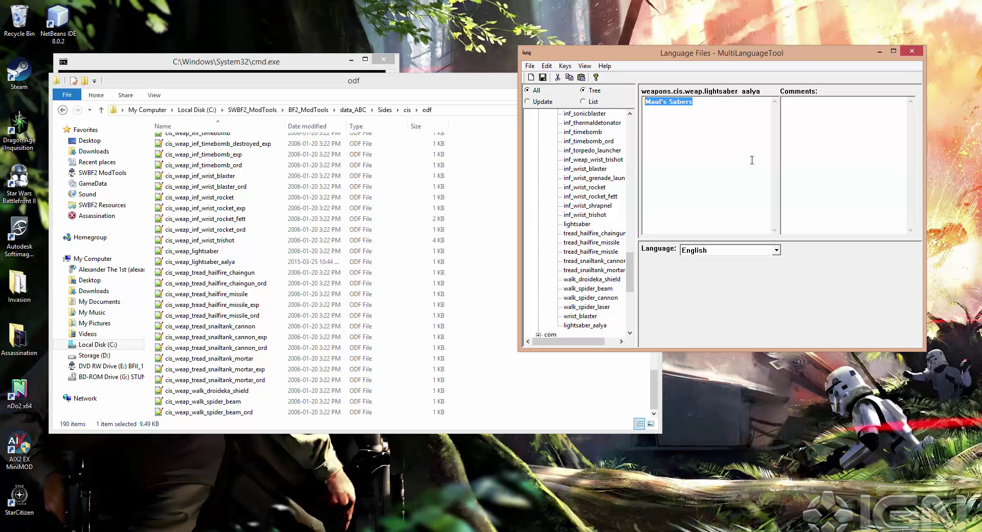
pyautogui.click(717, 118)
pyautogui.click(706, 125)
pyautogui.doubleClick(714, 138)
# Step: Paste 'Maul's Sabers' as the uk_english translation
pyautogui.click(777, 253)
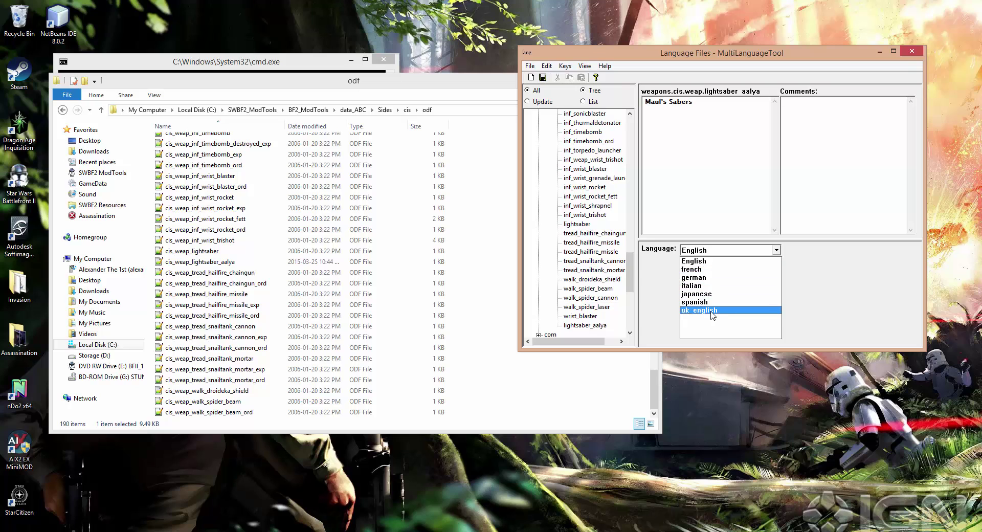
pyautogui.click(712, 310)
pyautogui.click(700, 272)
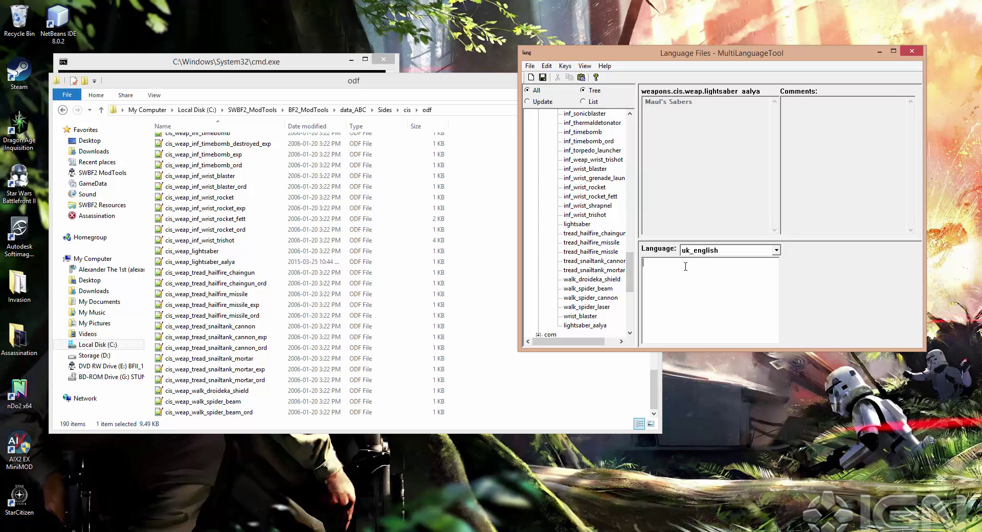
pyautogui.click(776, 250)
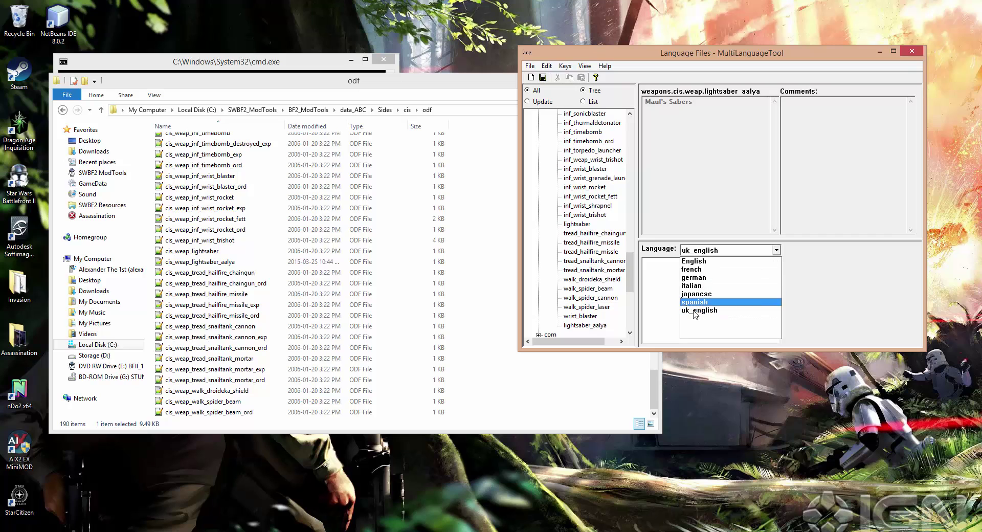
pyautogui.click(714, 314)
pyautogui.click(708, 279)
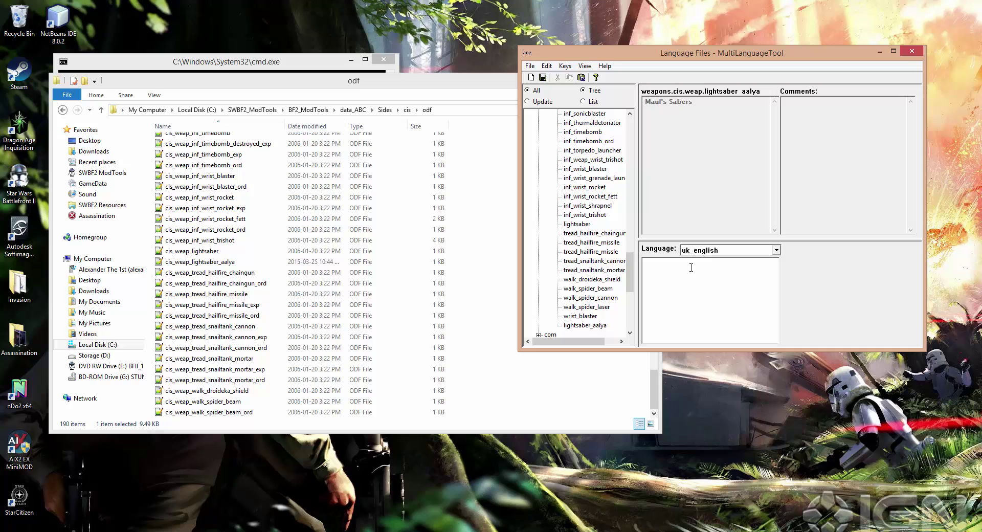
pyautogui.hotkey('ctrl', 'v')
# Step: Paste 'Maul's Sabers' into the spanish and italian translations
pyautogui.click(722, 253)
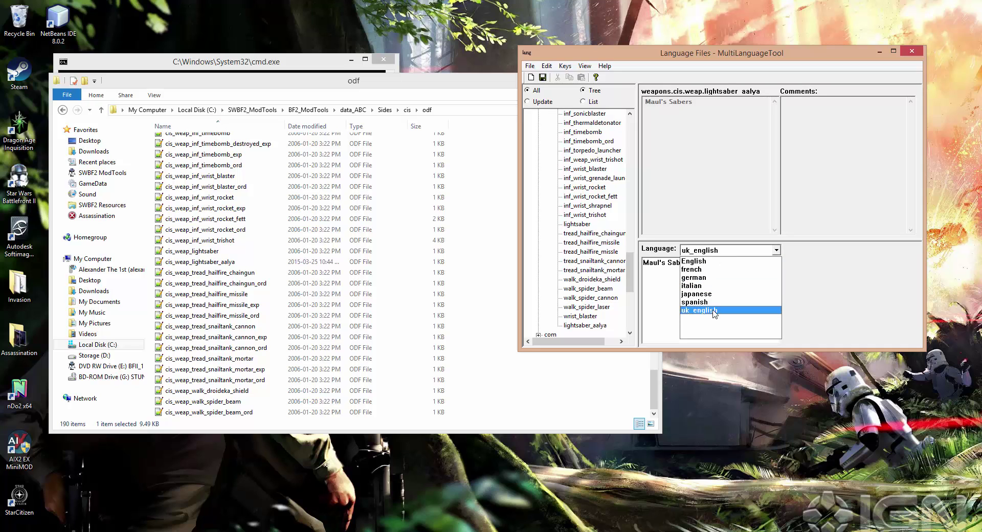
pyautogui.click(714, 313)
pyautogui.click(762, 262)
pyautogui.hotkey('ctrl', 'v')
pyautogui.click(776, 250)
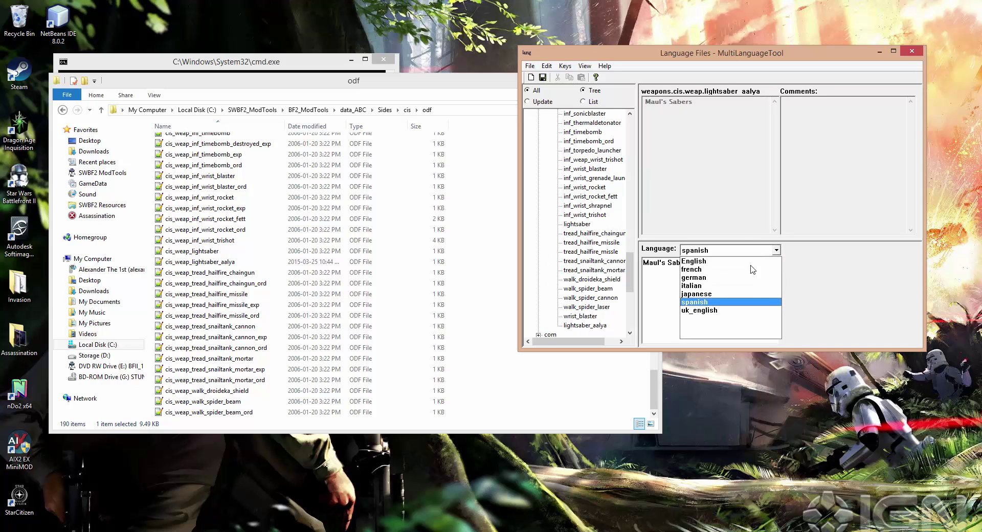
pyautogui.click(714, 304)
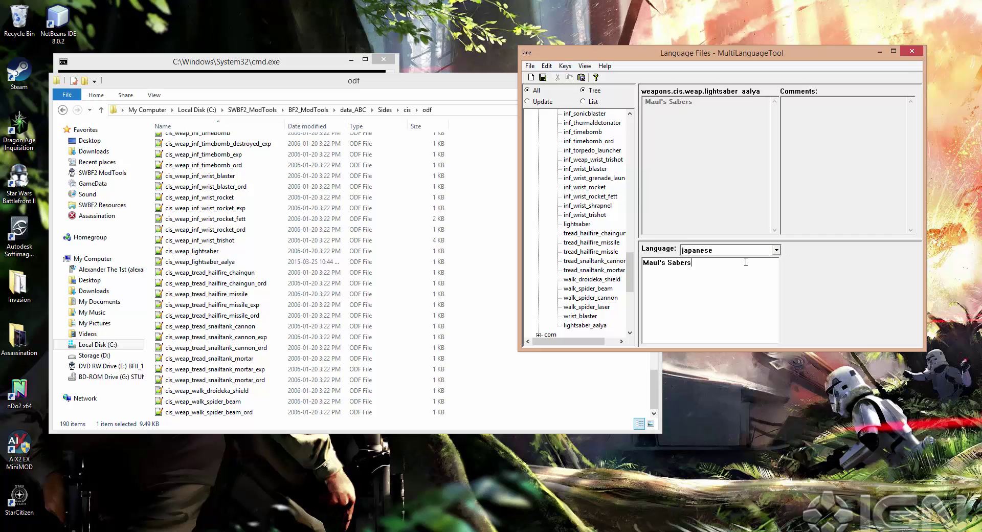
pyautogui.click(776, 250)
pyautogui.click(713, 295)
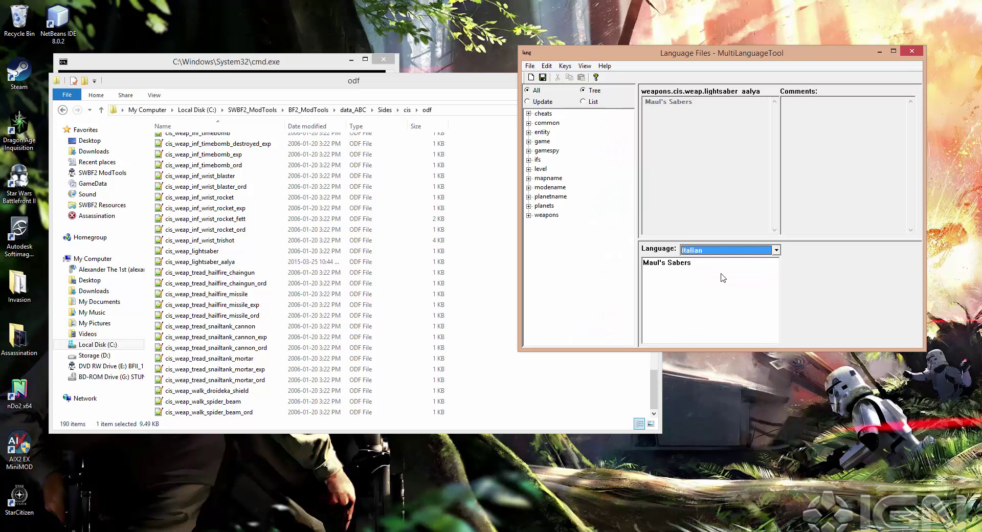
pyautogui.click(723, 274)
pyautogui.hotkey('ctrl', 'v')
# Step: Check the German and French translations, then return to the English text
pyautogui.click(776, 249)
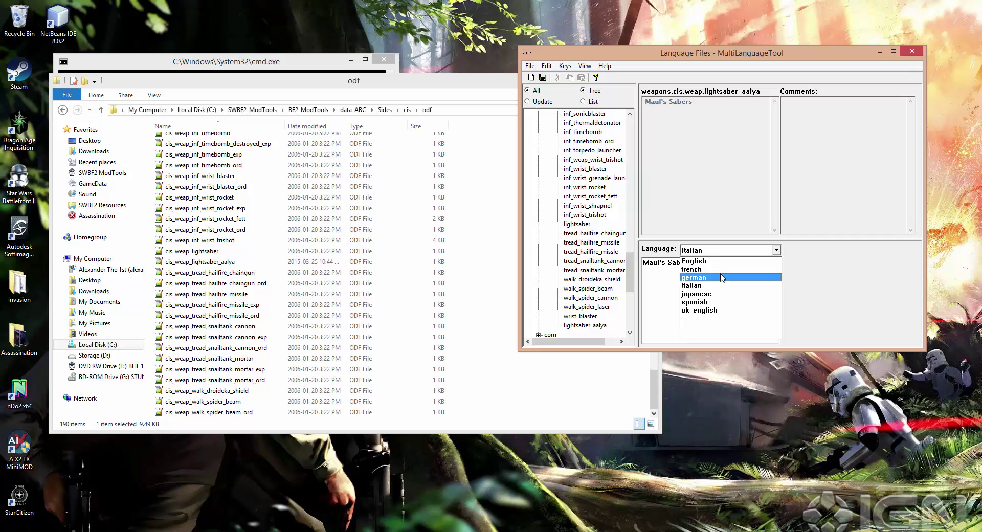
pyautogui.click(723, 276)
pyautogui.click(724, 275)
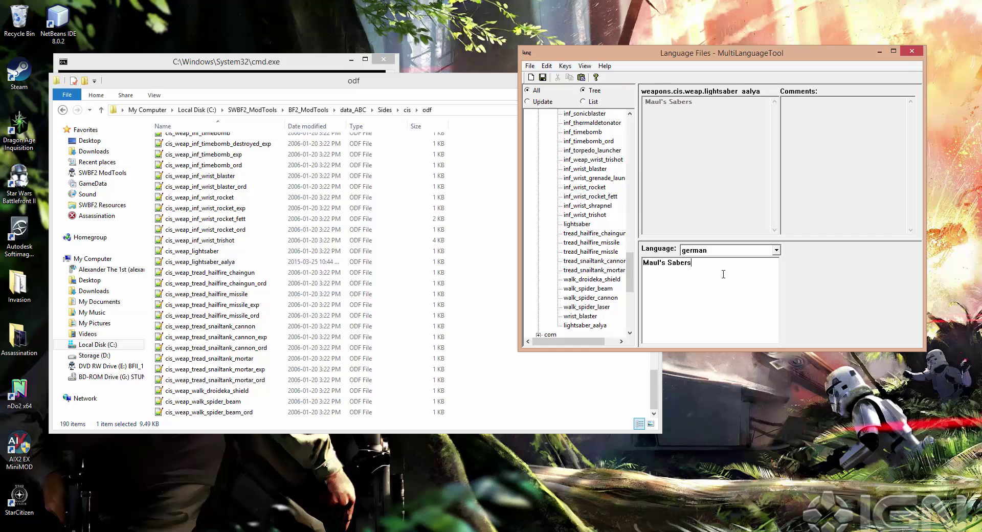
pyautogui.click(777, 251)
pyautogui.click(765, 269)
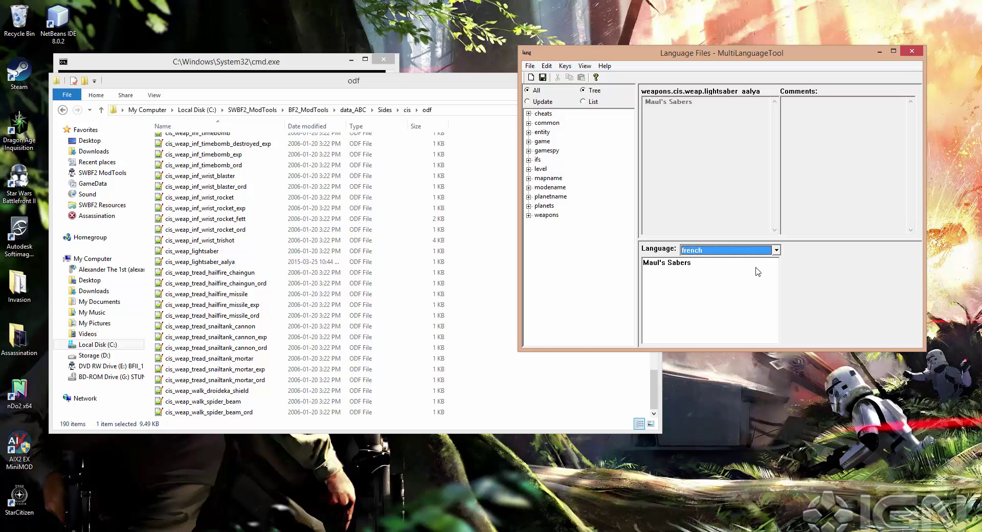
pyautogui.click(777, 251)
pyautogui.click(776, 250)
pyautogui.scroll(1, 719, 240)
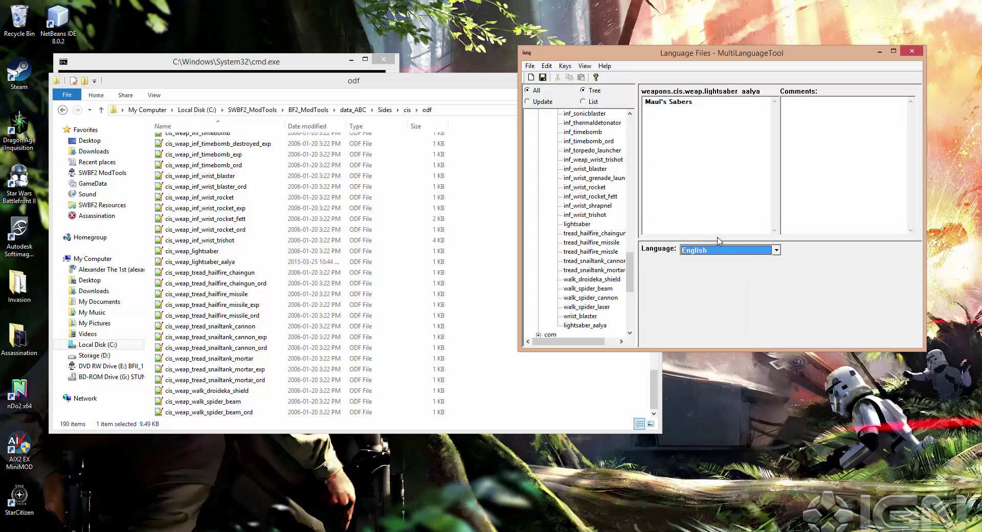
pyautogui.click(719, 190)
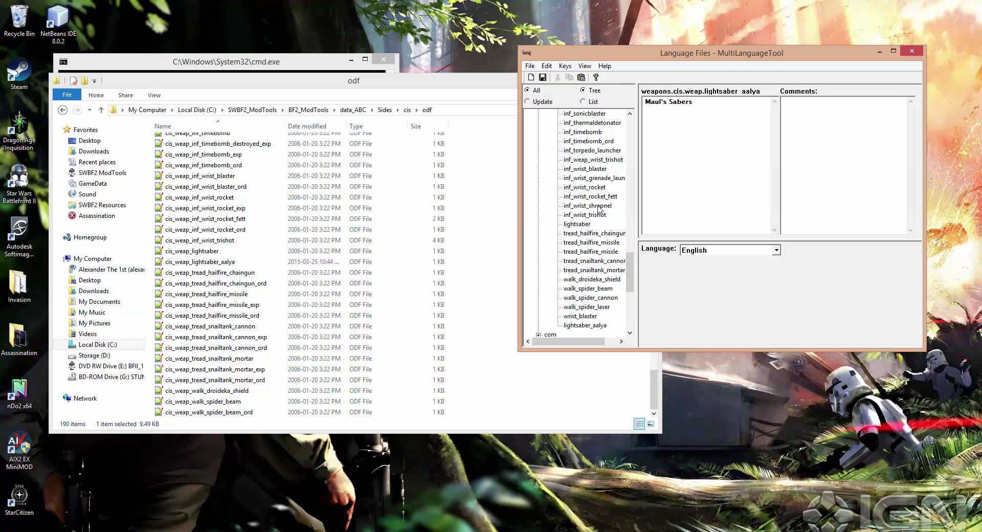
# Step: Save all language files, English.cfg through uk_english.cfg, with lightsaber_aalya reading "Maul's Sabers"
pyautogui.moveTo(631, 272); pyautogui.dragTo(634, 139)
pyautogui.click(544, 78)
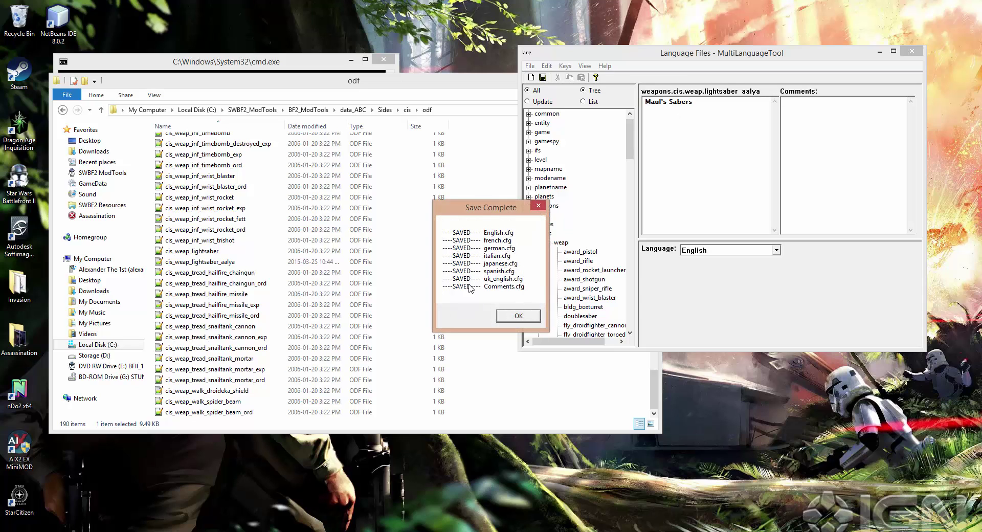
pyautogui.click(518, 316)
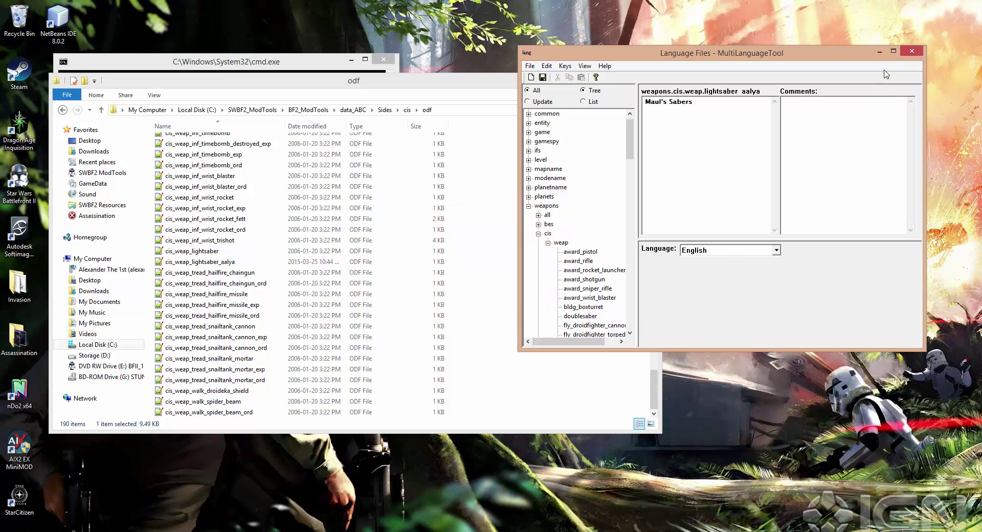
# Step: Close the language tool and launch an Instant Action match with one map added
pyautogui.click(911, 51)
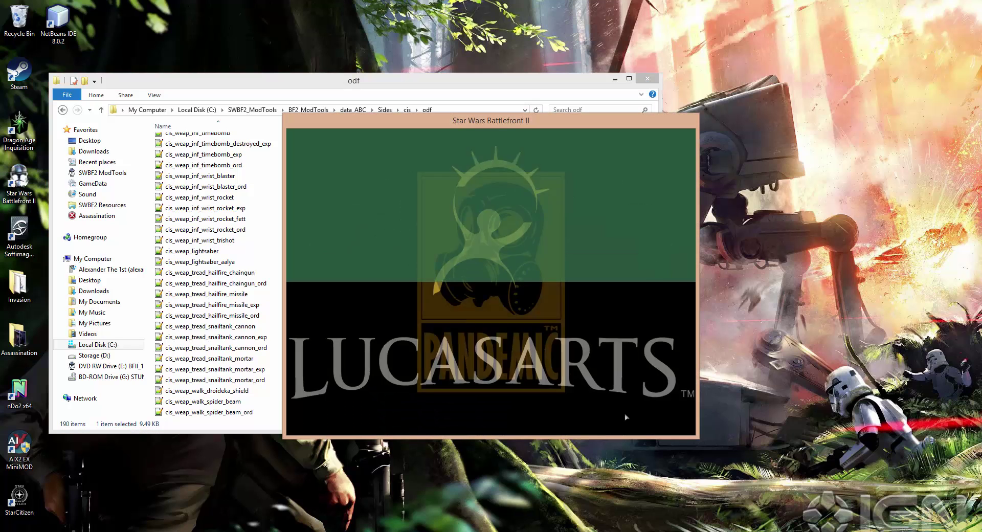
pyautogui.click(559, 153)
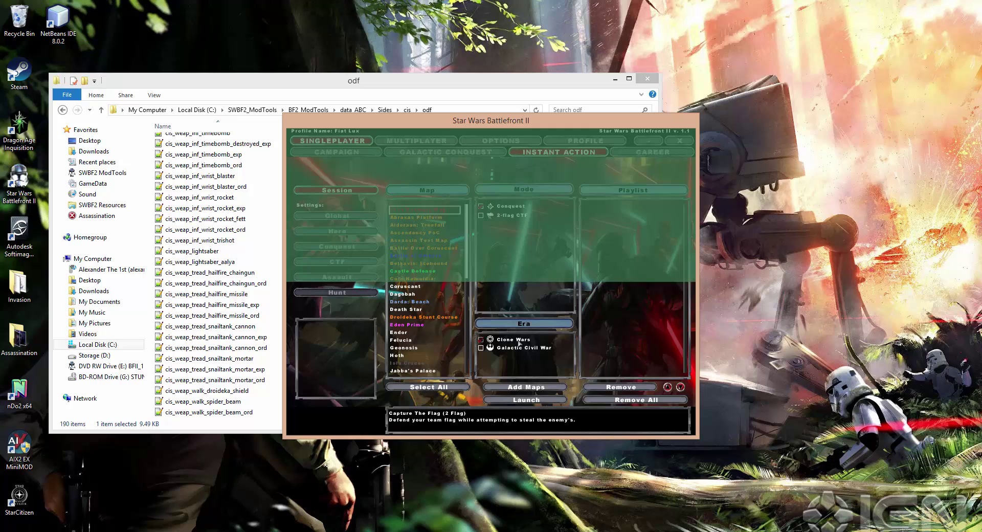
pyautogui.click(527, 388)
pyautogui.click(526, 400)
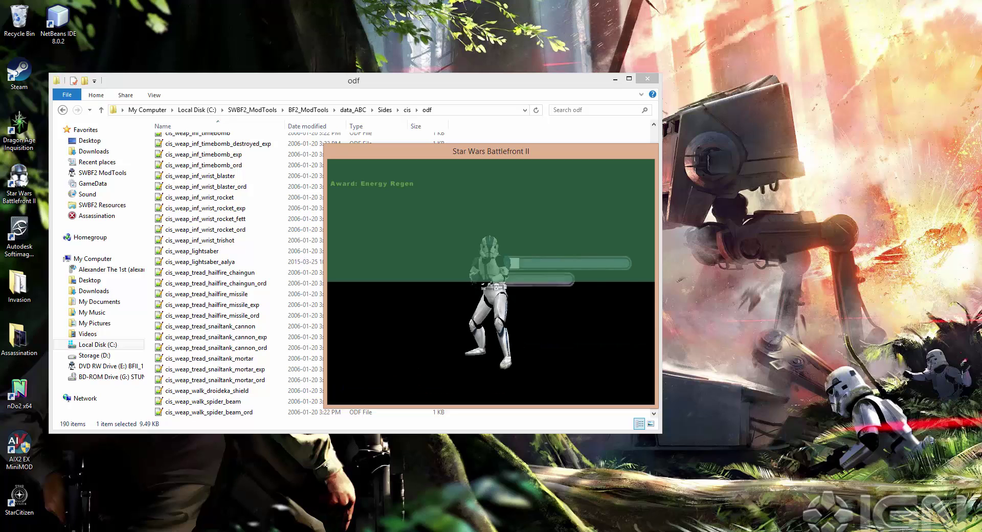
# Step: Spawn as Darth Maul, note the saber still reads cis_weap_lightsaber_aalya, and exit to Windows
pyautogui.click(570, 298)
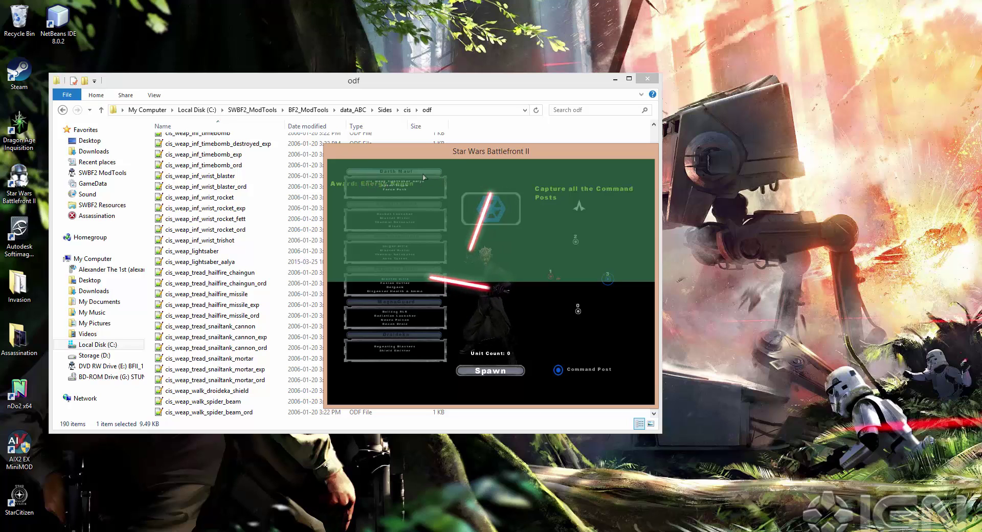
pyautogui.click(491, 371)
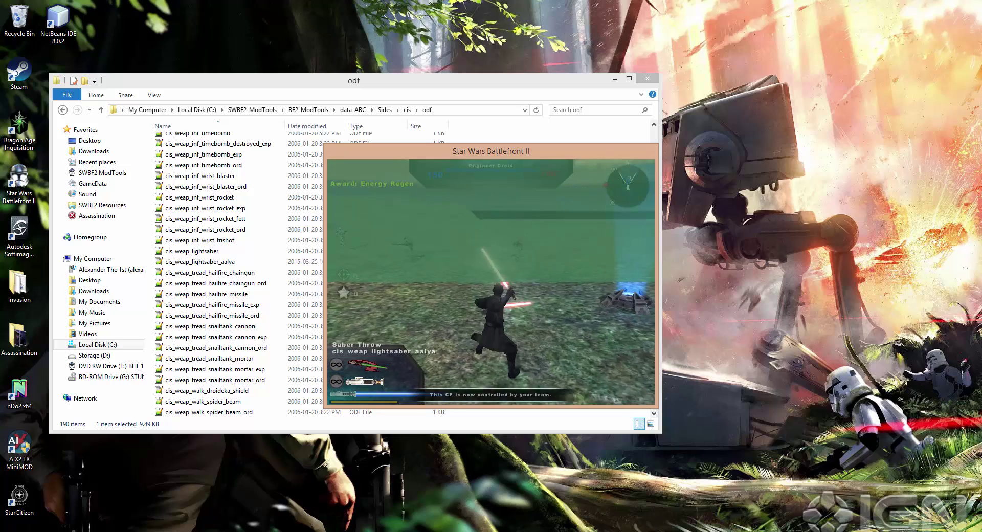
pyautogui.press('w')
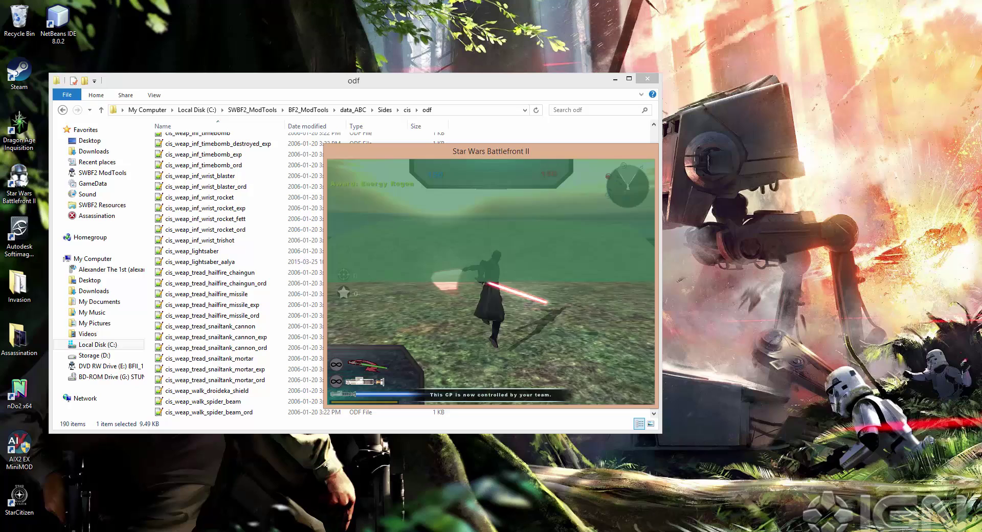
pyautogui.scroll(-1, 490, 282)
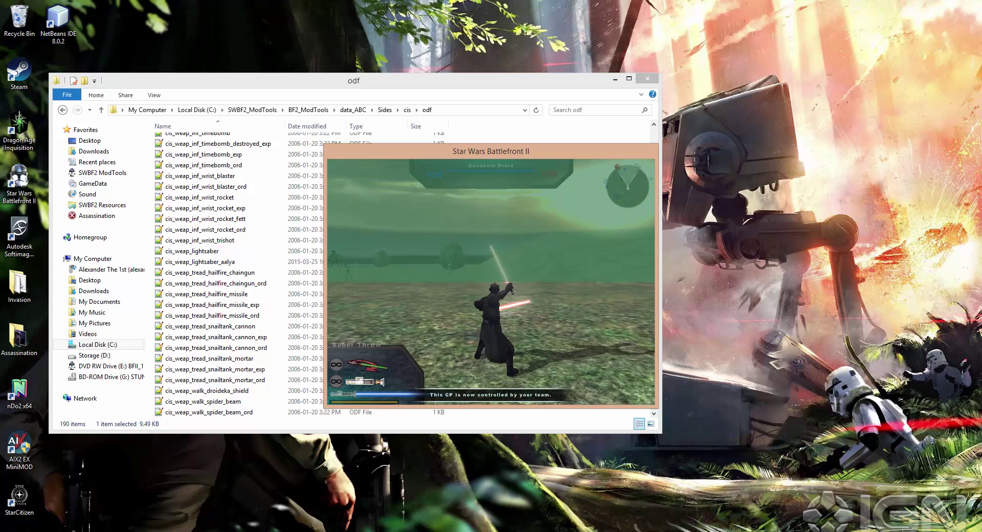
pyautogui.press('Escape')
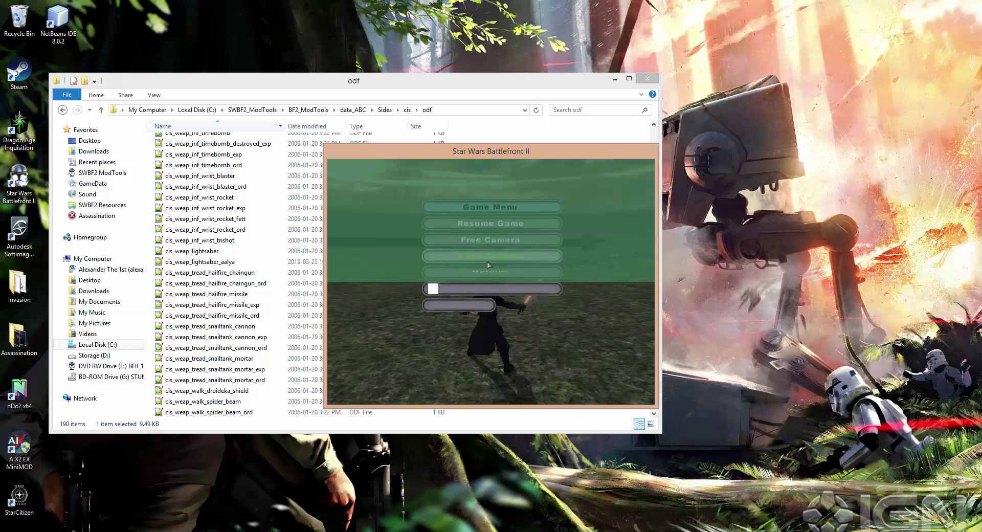
pyautogui.click(504, 339)
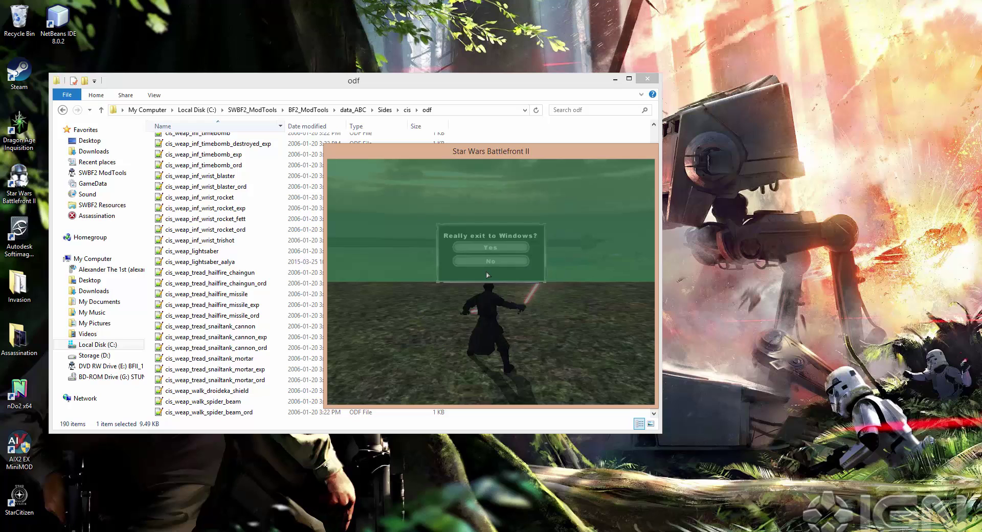
pyautogui.click(491, 243)
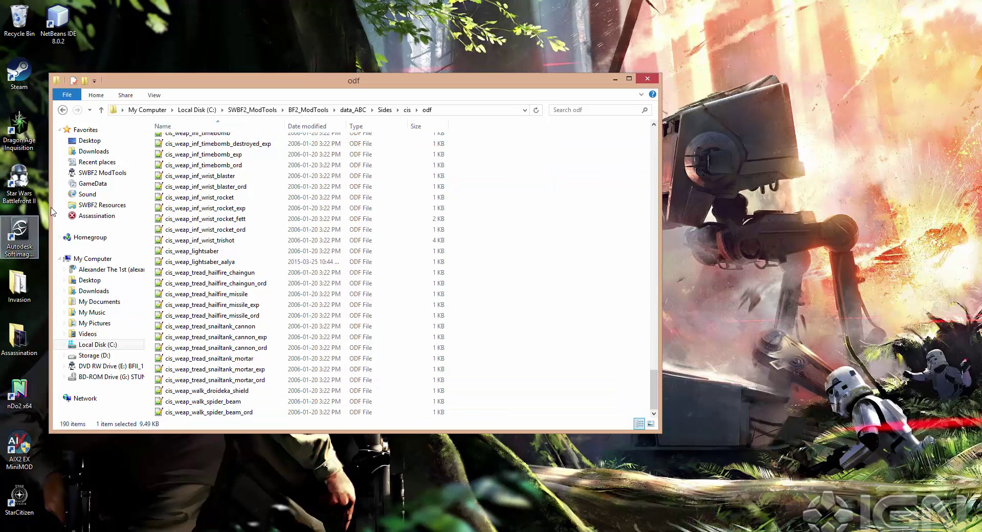
# Step: Start Modtools VisualMunge from the data_ABC\_BUILD folder
pyautogui.click(352, 110)
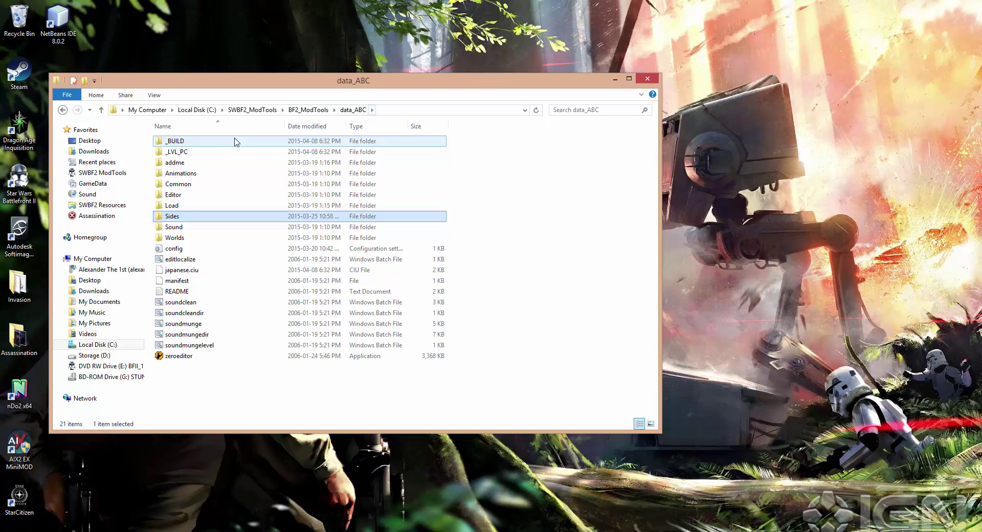
pyautogui.doubleClick(165, 145)
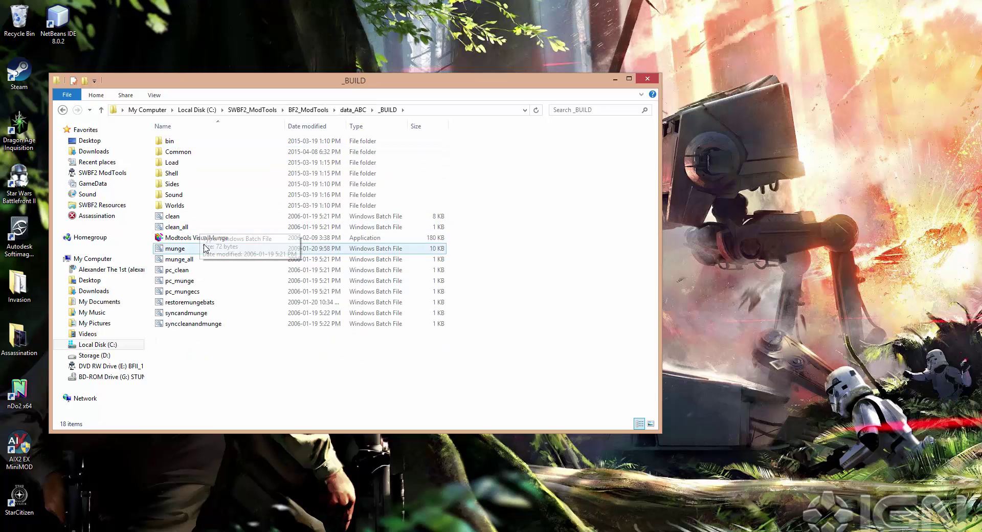
pyautogui.doubleClick(204, 240)
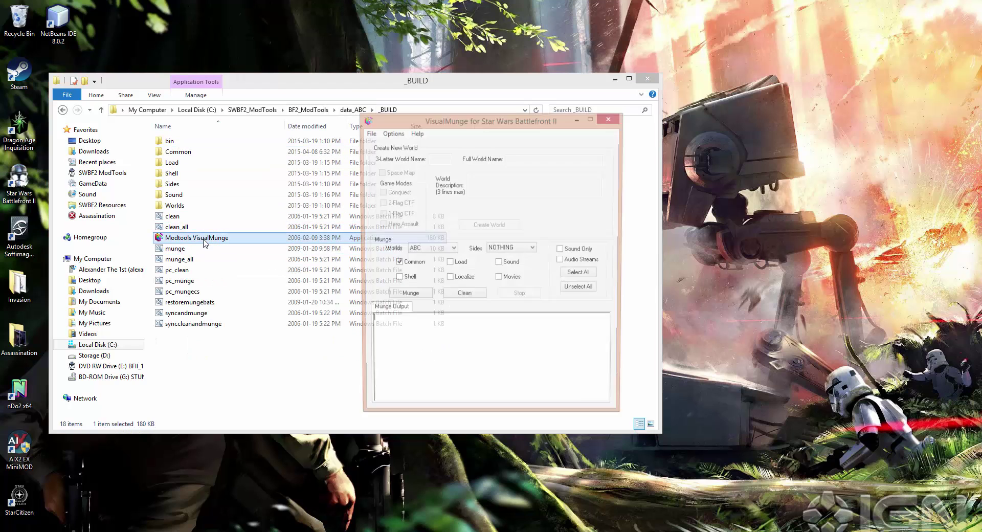
pyautogui.moveTo(482, 127); pyautogui.dragTo(539, 87)
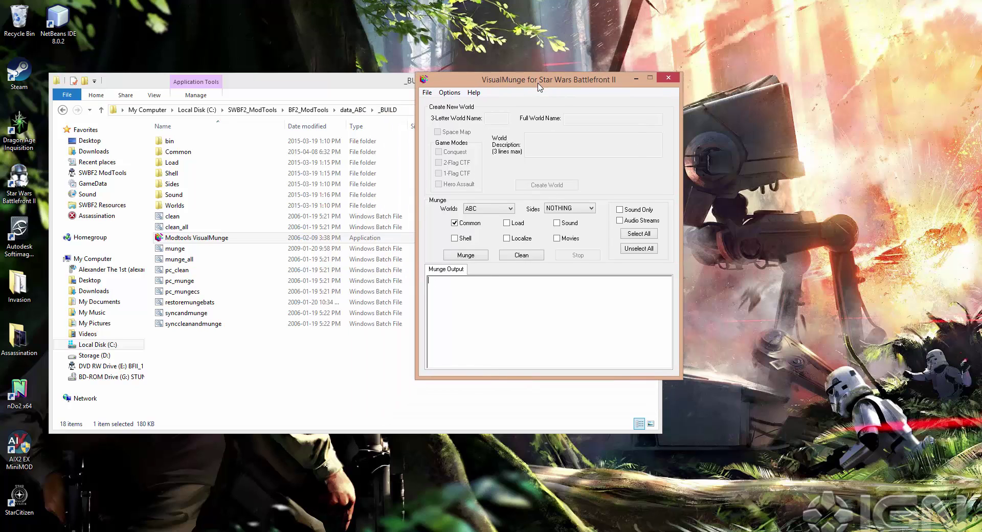
# Step: Munge world ABC with Common checked, then close VisualMunge once it finishes
pyautogui.click(476, 256)
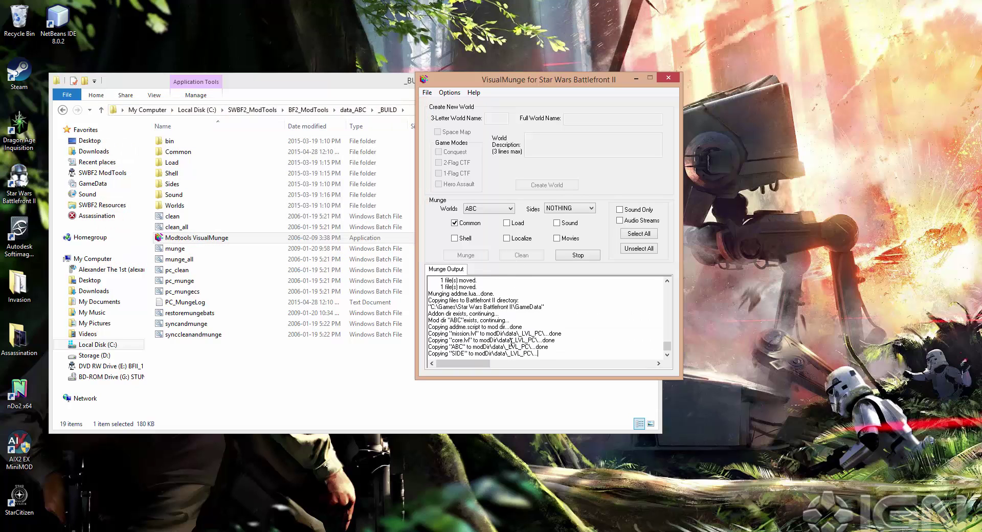
pyautogui.click(519, 304)
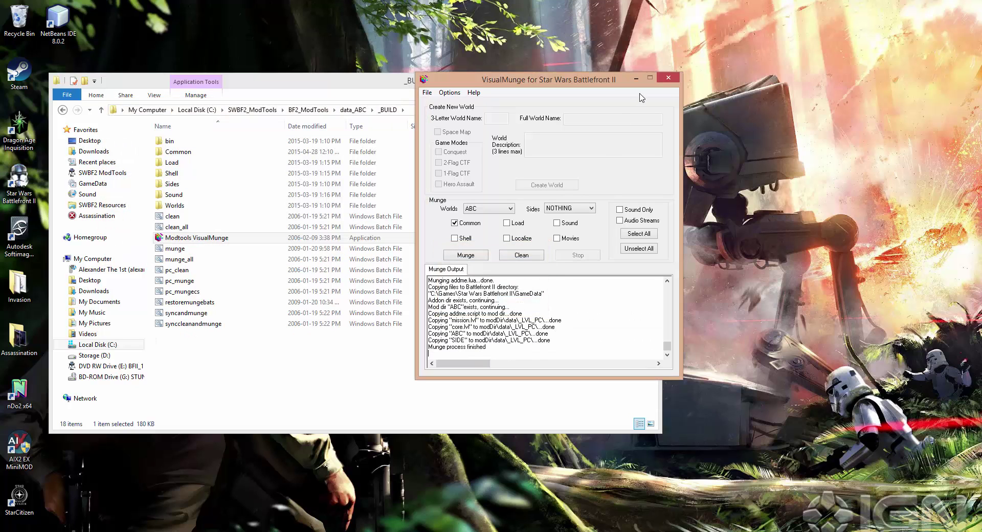
pyautogui.click(668, 77)
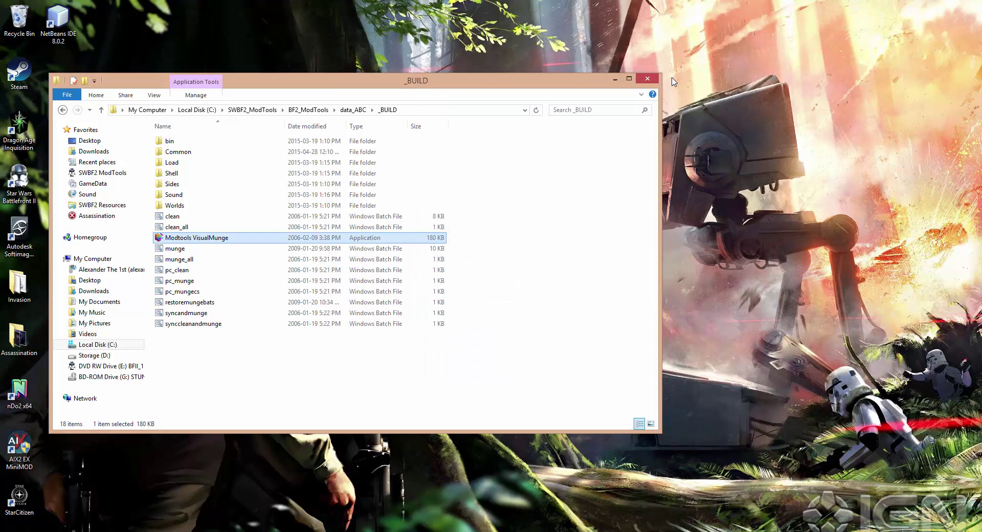
# Step: Relaunch the game and start an Instant Action match on 1111 Example Map
pyautogui.click(263, 393)
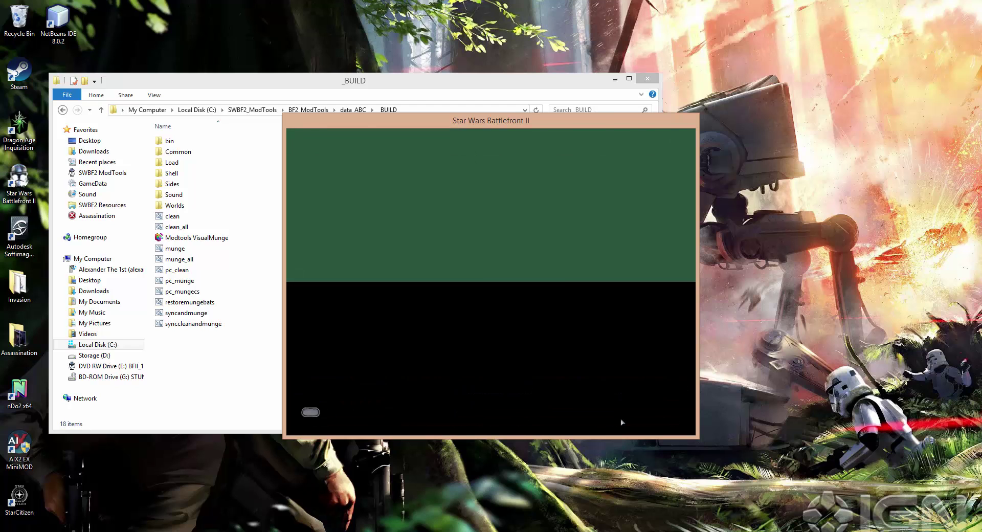
pyautogui.click(559, 152)
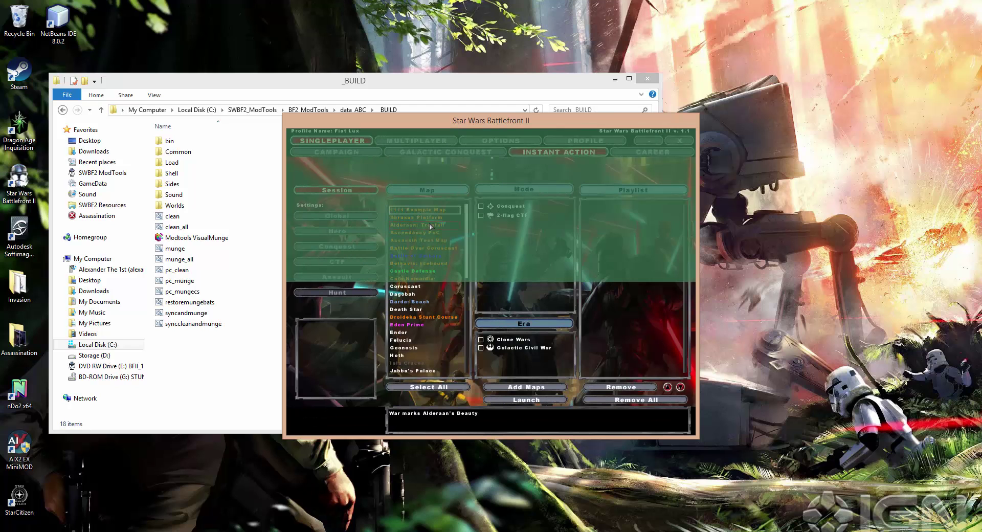
pyautogui.click(442, 239)
pyautogui.click(466, 210)
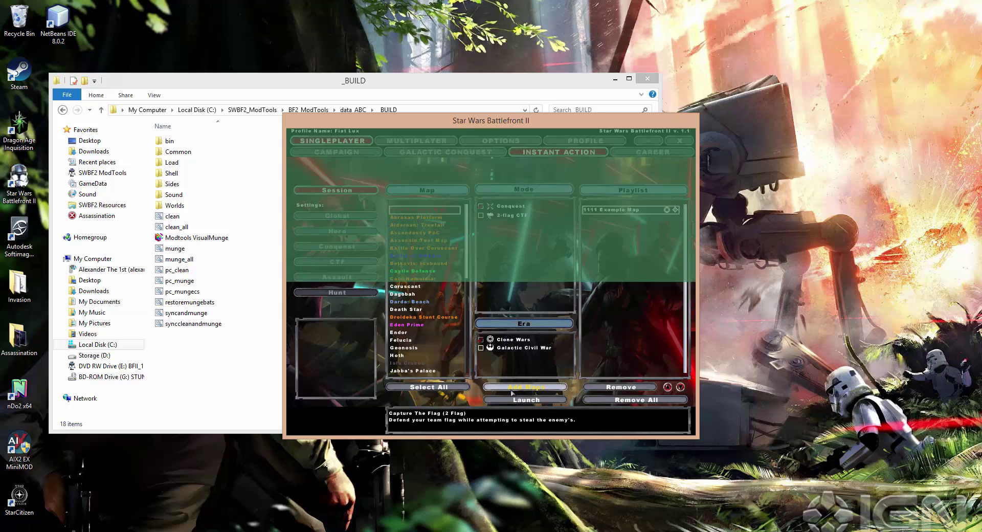
pyautogui.click(523, 400)
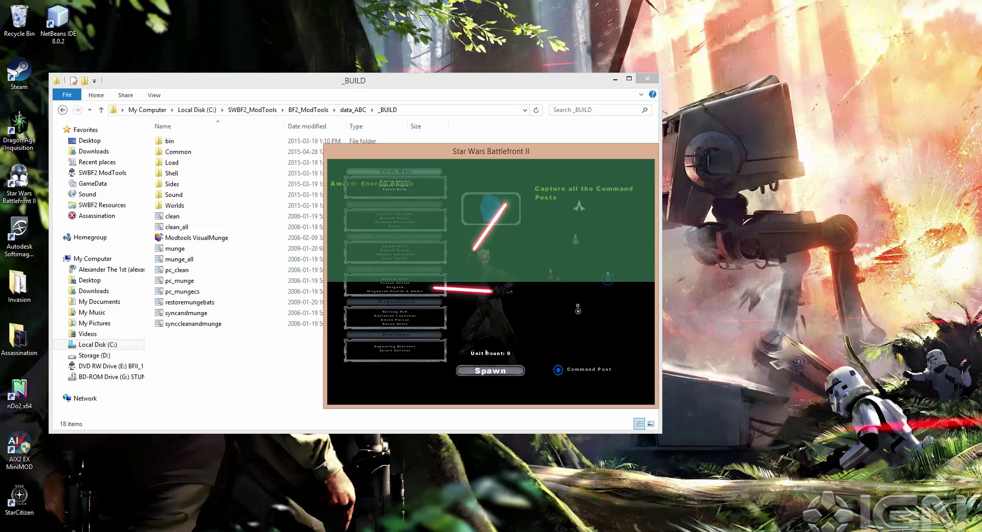
# Step: Spawn as Darth Maul, confirm the weapon reads "Maul's Sabers", and exit to Windows
pyautogui.press('Return')
pyautogui.press('w')
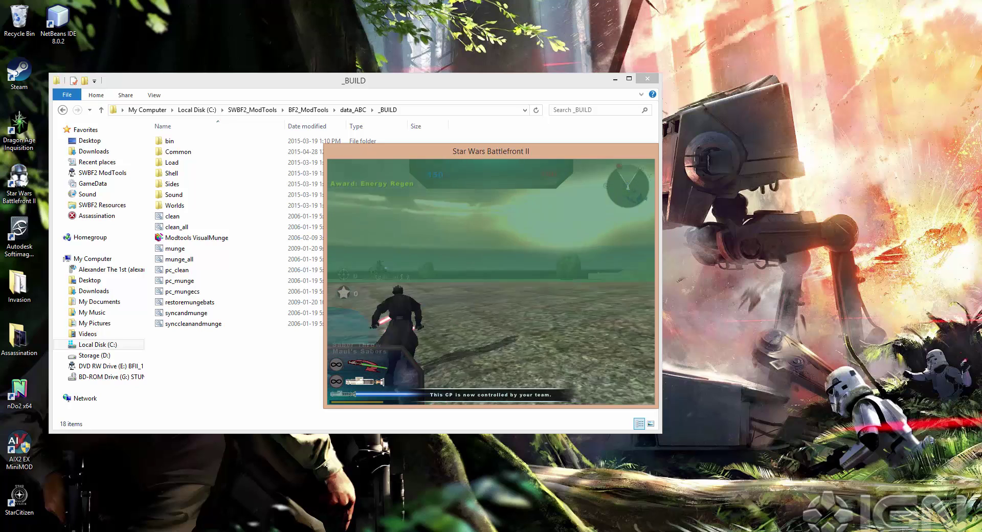
pyautogui.press('Escape')
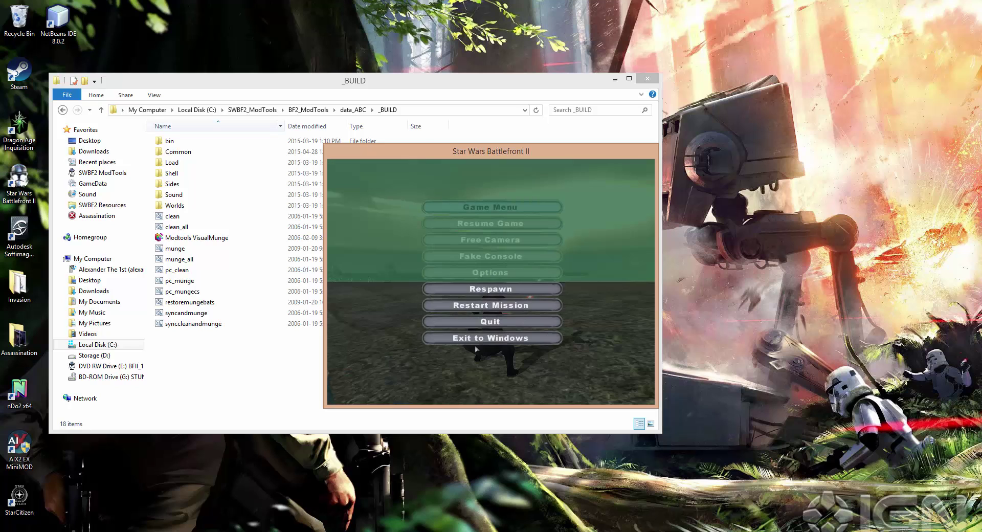
pyautogui.click(491, 338)
pyautogui.click(496, 258)
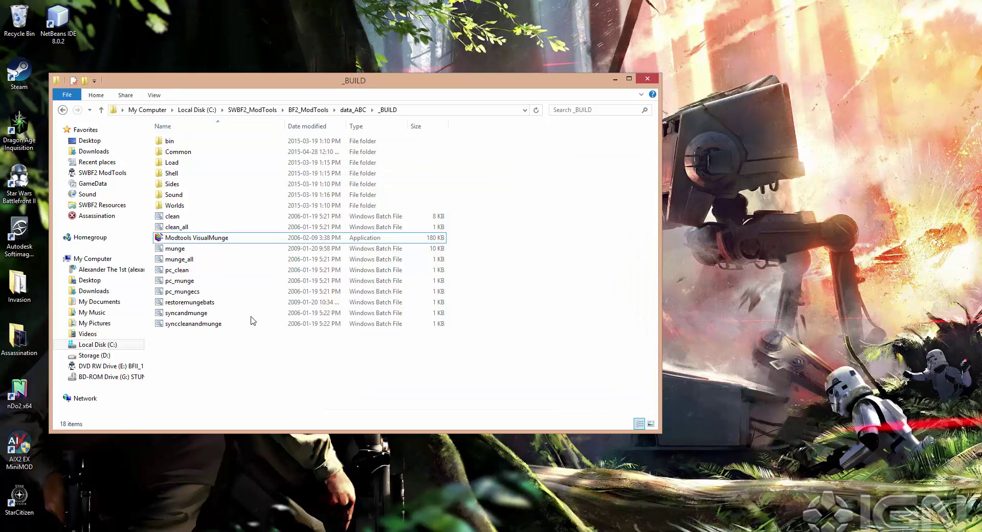
# Step: Reopen MultiLanguageTool via editlocalize in data_ABC and move its window to the right
pyautogui.press('BackSpace')
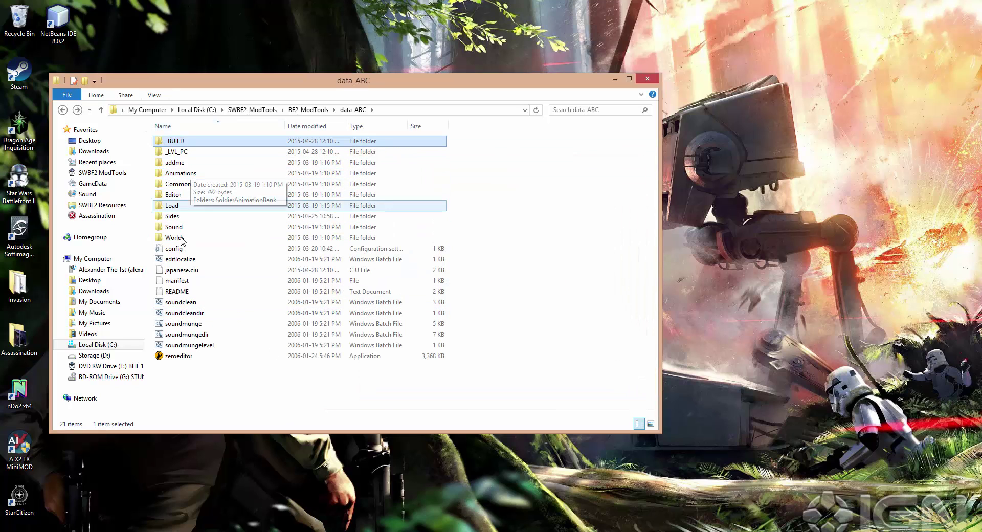
pyautogui.doubleClick(180, 259)
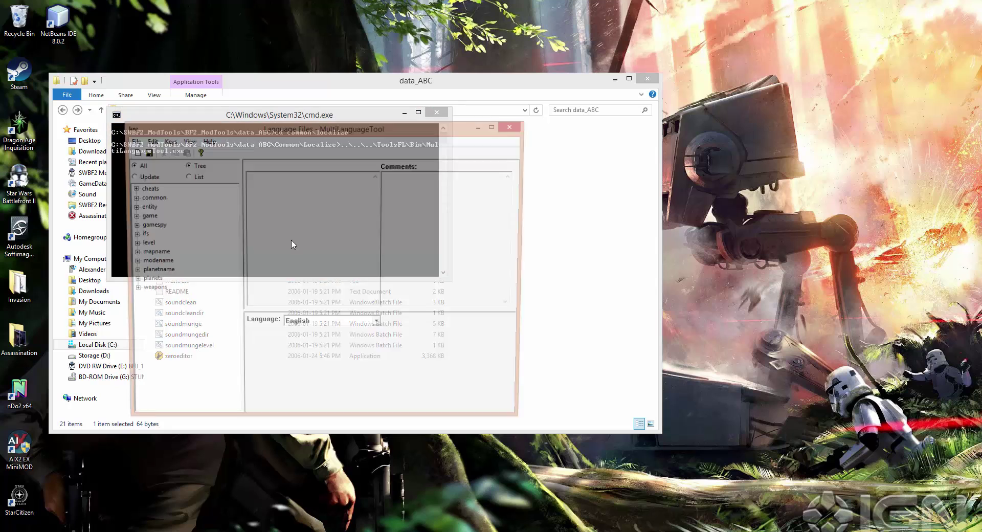
pyautogui.moveTo(320, 131); pyautogui.dragTo(396, 89)
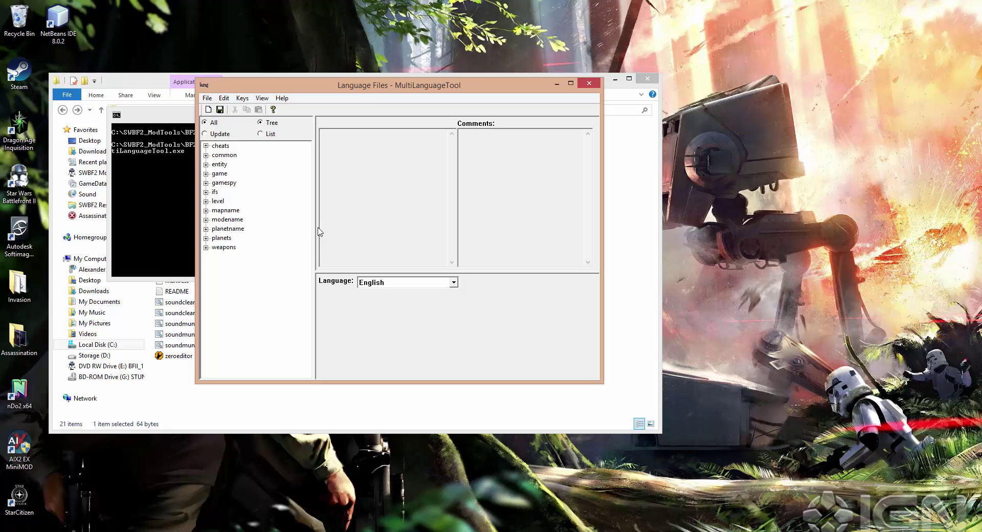
pyautogui.moveTo(379, 86); pyautogui.dragTo(520, 83)
# Step: Expand weapons > all > weap to inspect entries, then collapse back to top level
pyautogui.click(347, 244)
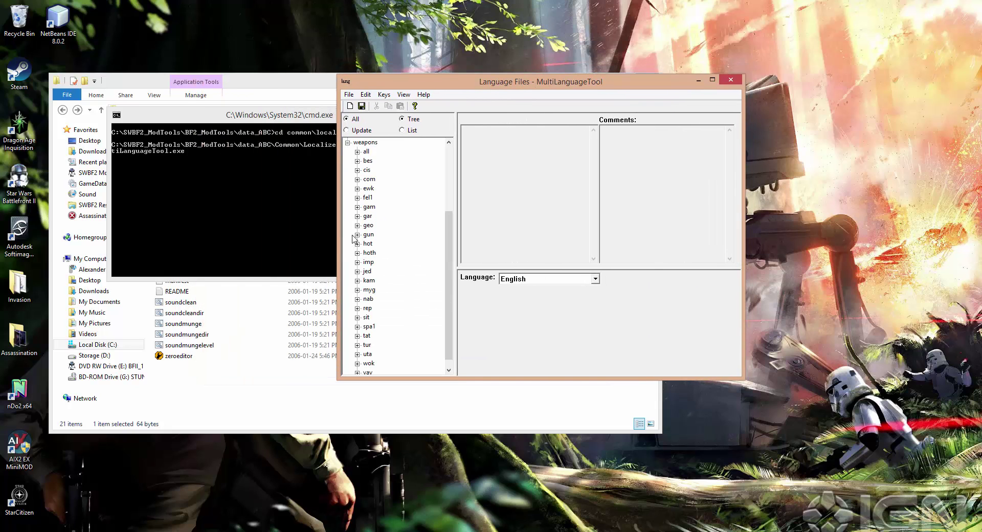
pyautogui.click(357, 152)
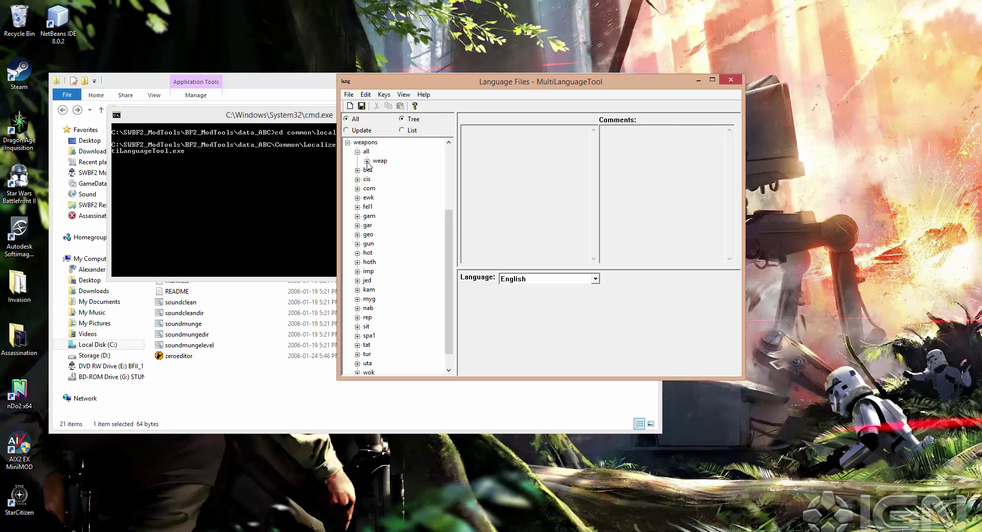
pyautogui.click(367, 161)
pyautogui.click(367, 144)
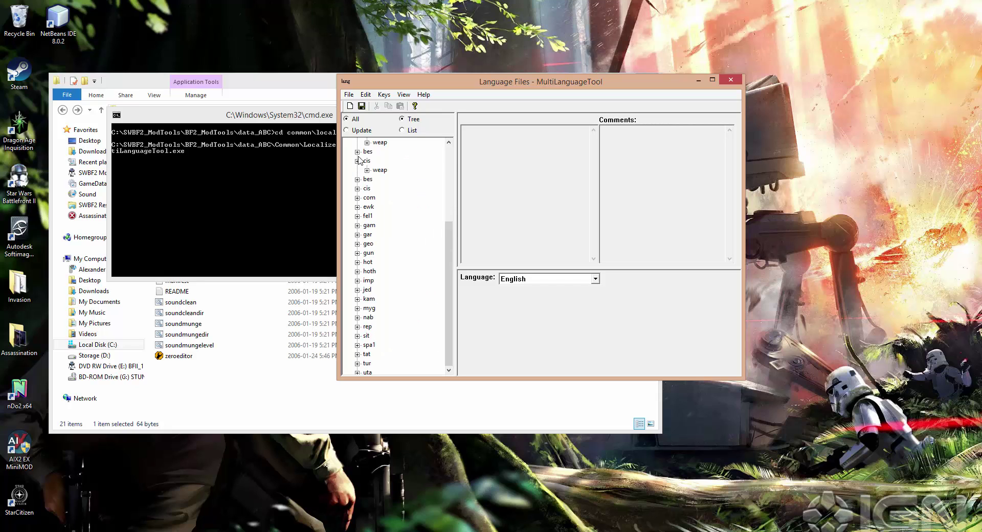
pyautogui.click(348, 183)
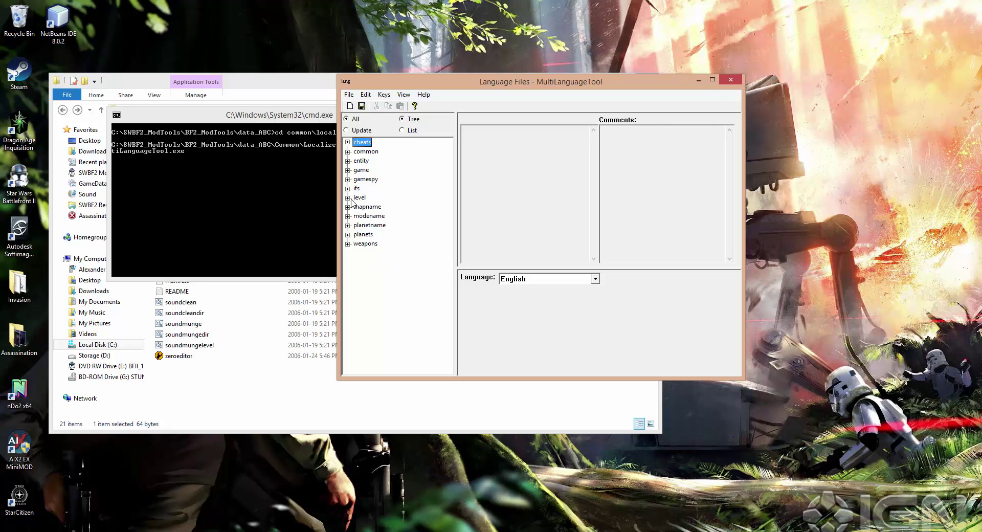
# Step: Expand entity > rep and open the walk_atte key showing its English text AT-TE
pyautogui.click(348, 161)
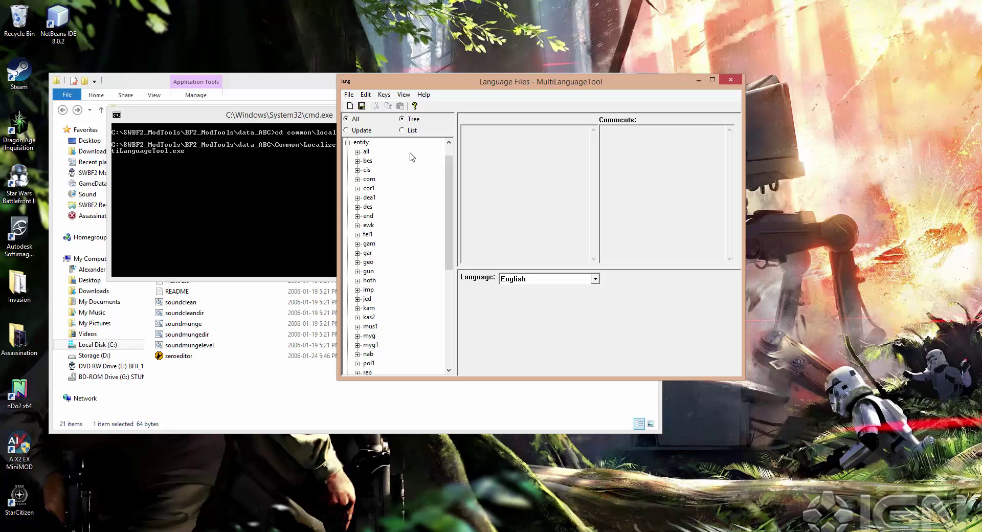
pyautogui.scroll(1, 449, 174)
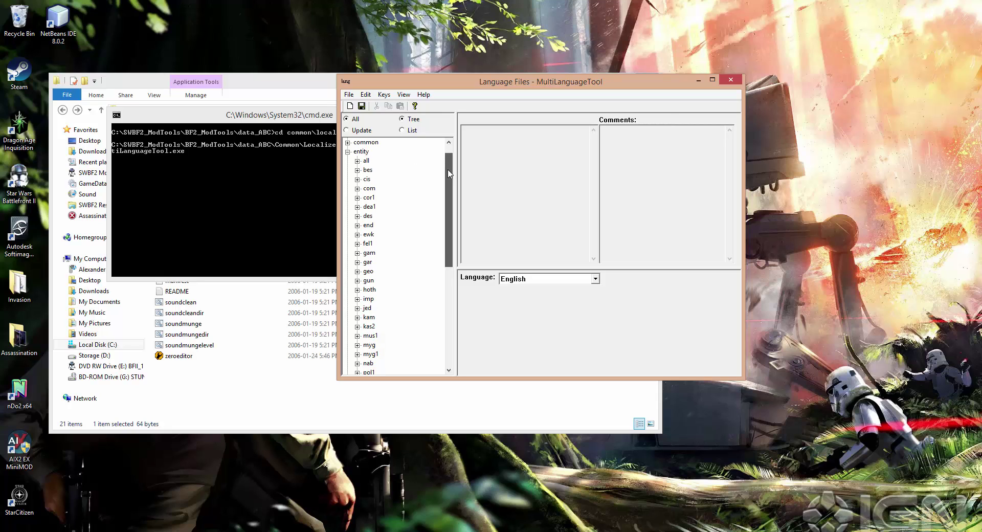
pyautogui.moveTo(450, 174); pyautogui.dragTo(451, 207)
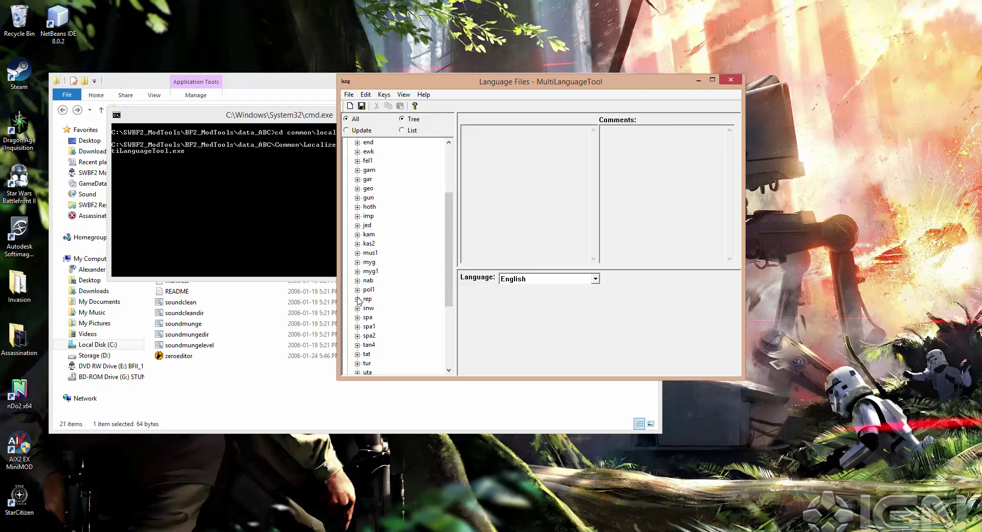
pyautogui.click(358, 299)
pyautogui.scroll(-12, 381, 261)
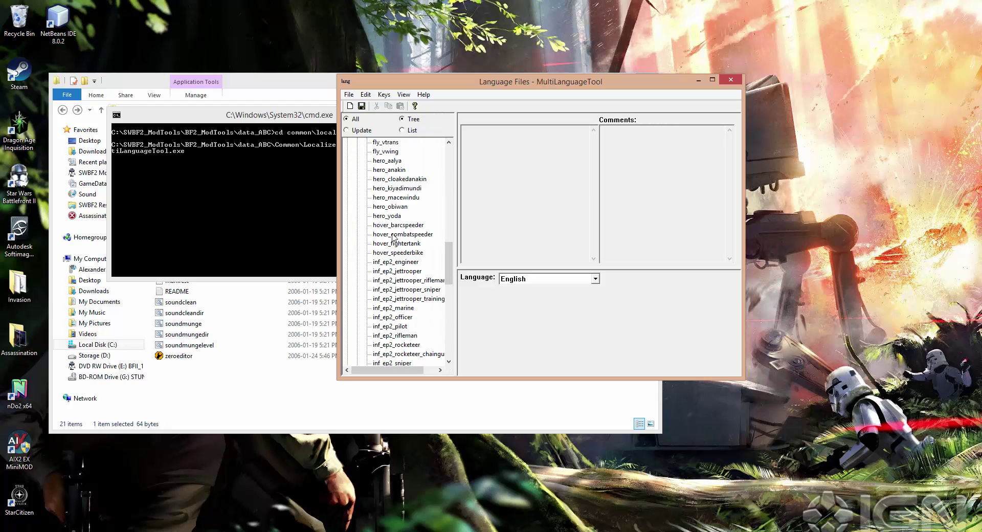
pyautogui.scroll(-5, 380, 261)
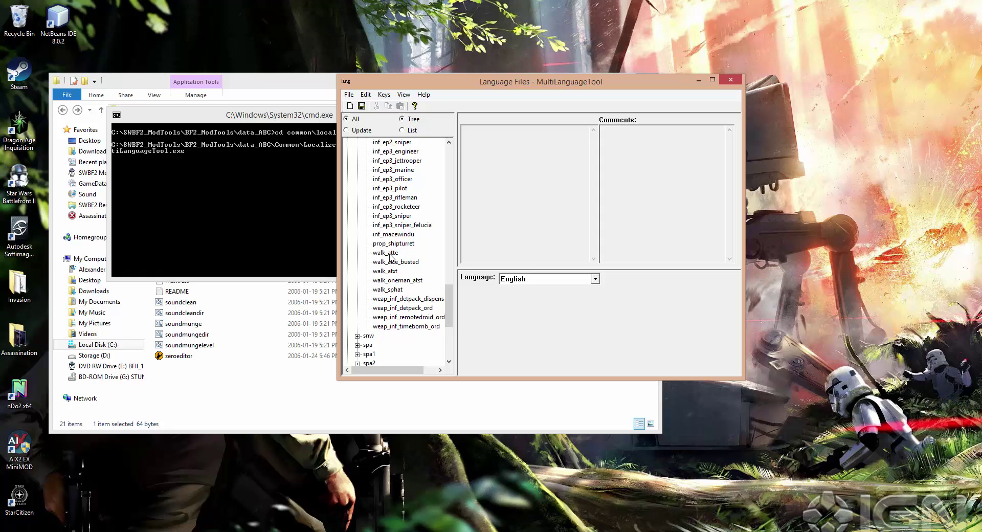
pyautogui.click(390, 253)
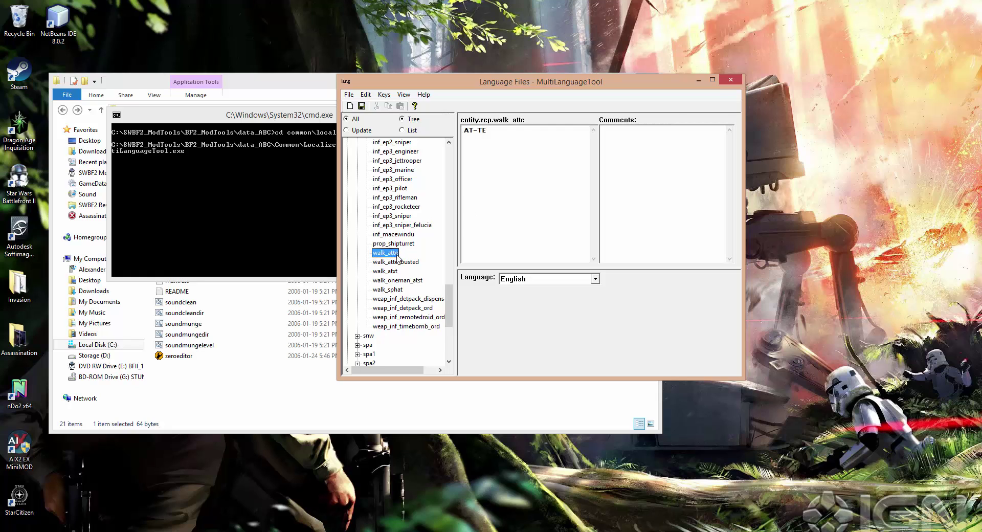
pyautogui.click(521, 140)
pyautogui.moveTo(500, 141); pyautogui.dragTo(468, 139)
pyautogui.click(524, 134)
# Step: View the walk_atte translations in french (ST-TT), german, italian and japanese
pyautogui.click(587, 279)
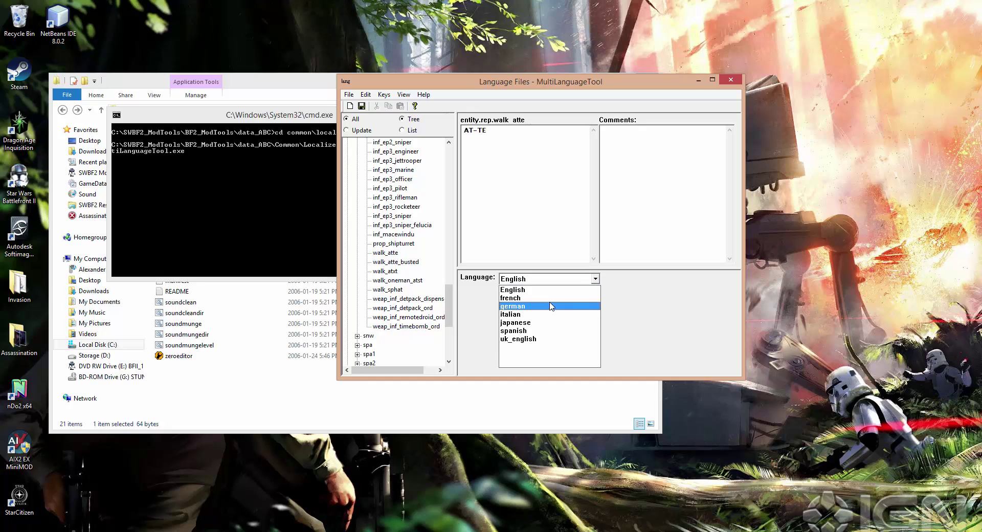
pyautogui.click(549, 302)
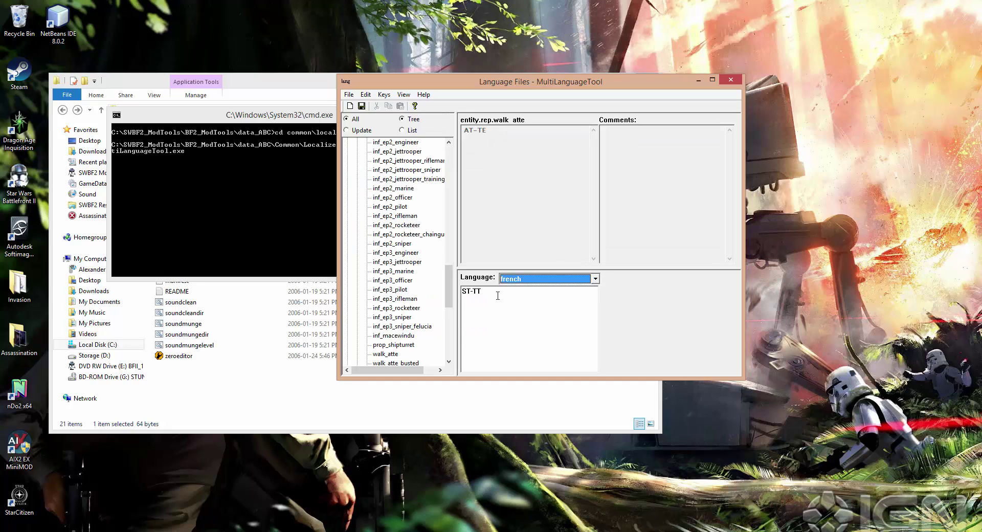
pyautogui.click(552, 296)
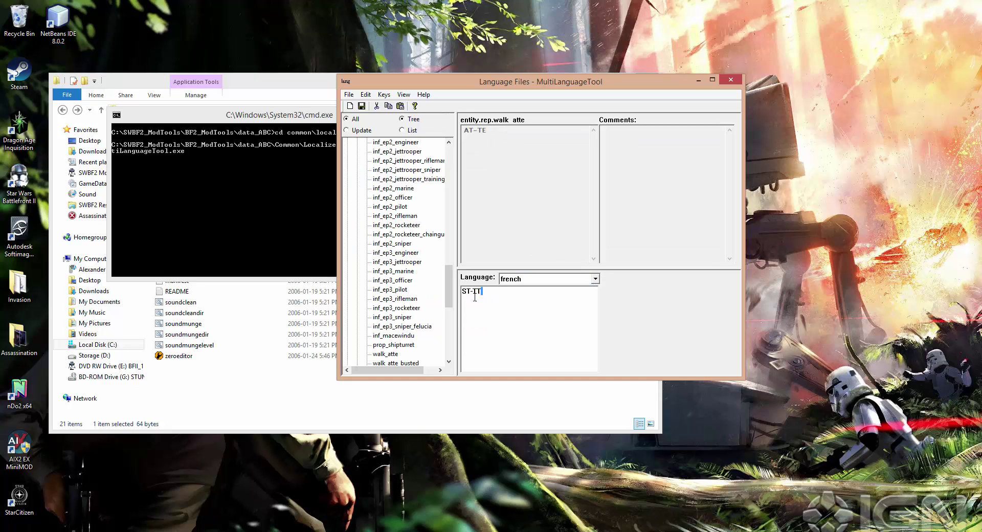
pyautogui.click(596, 279)
pyautogui.click(557, 307)
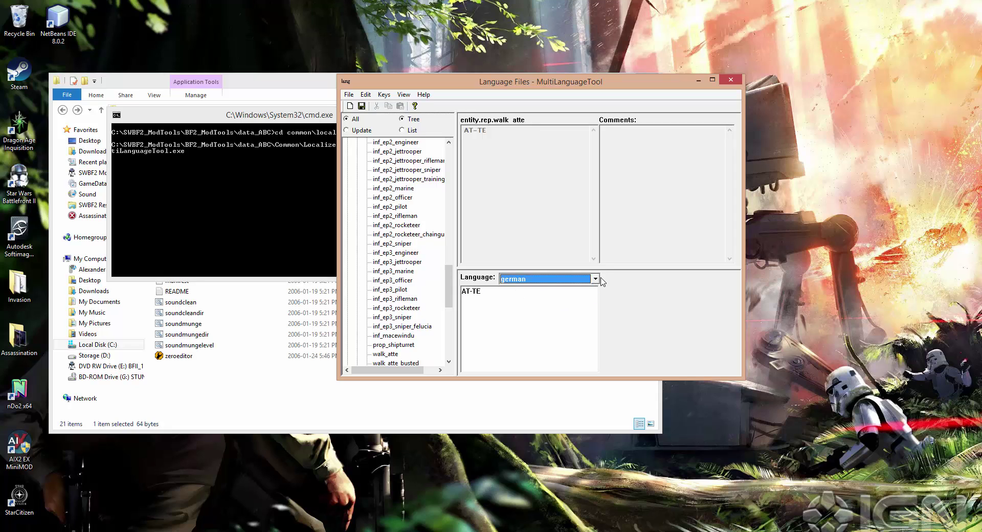
pyautogui.click(596, 279)
pyautogui.click(567, 313)
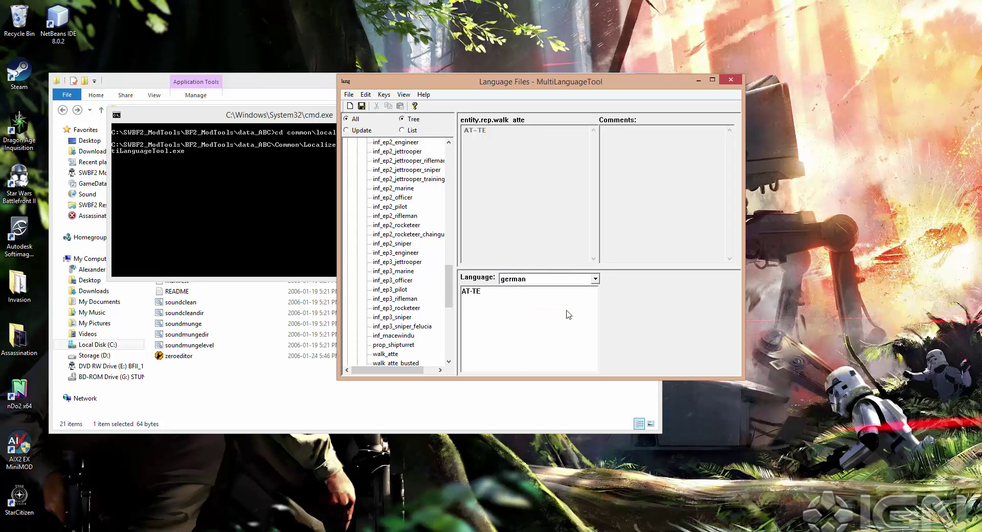
pyautogui.click(596, 278)
pyautogui.click(546, 324)
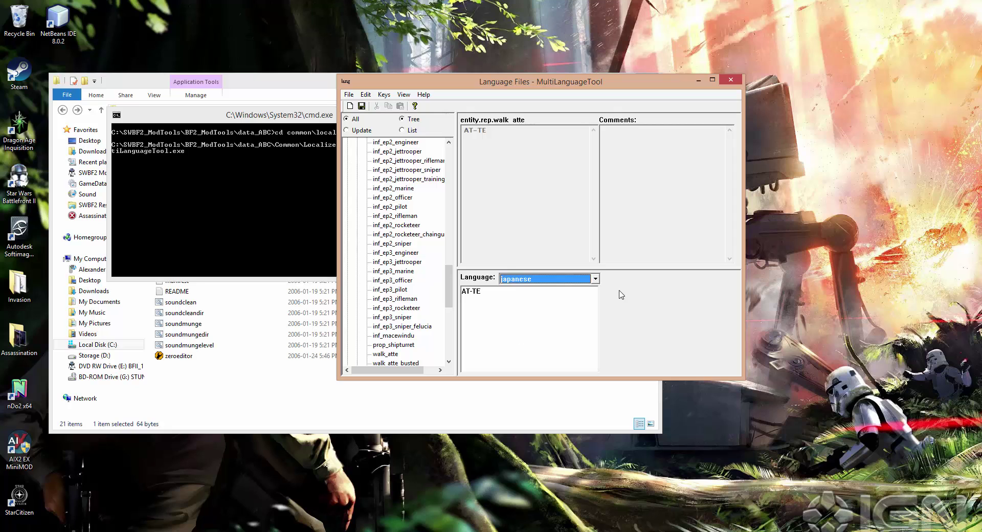
# Step: Check the spanish and uk_english versions, then return to the English AT-TE text
pyautogui.click(596, 279)
pyautogui.click(567, 331)
pyautogui.click(596, 279)
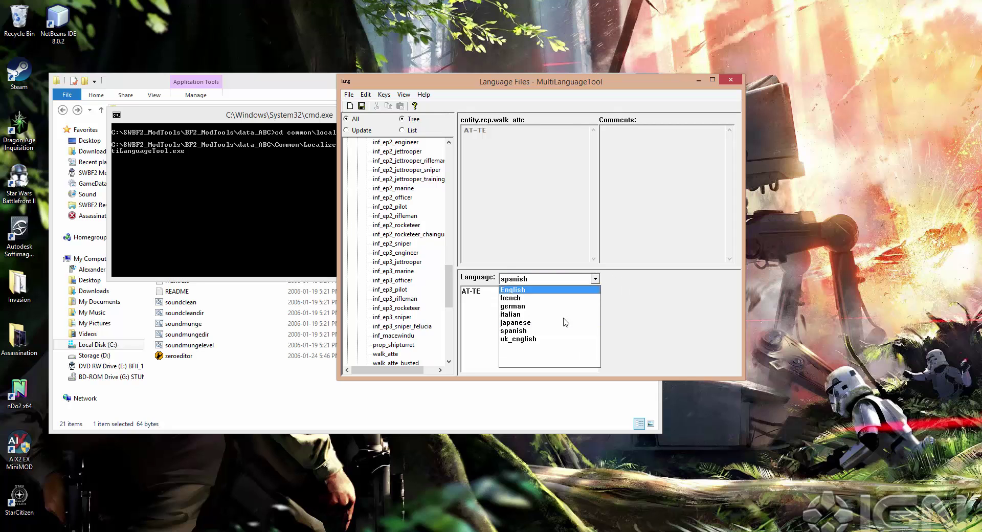
pyautogui.click(548, 338)
pyautogui.click(596, 279)
pyautogui.click(556, 304)
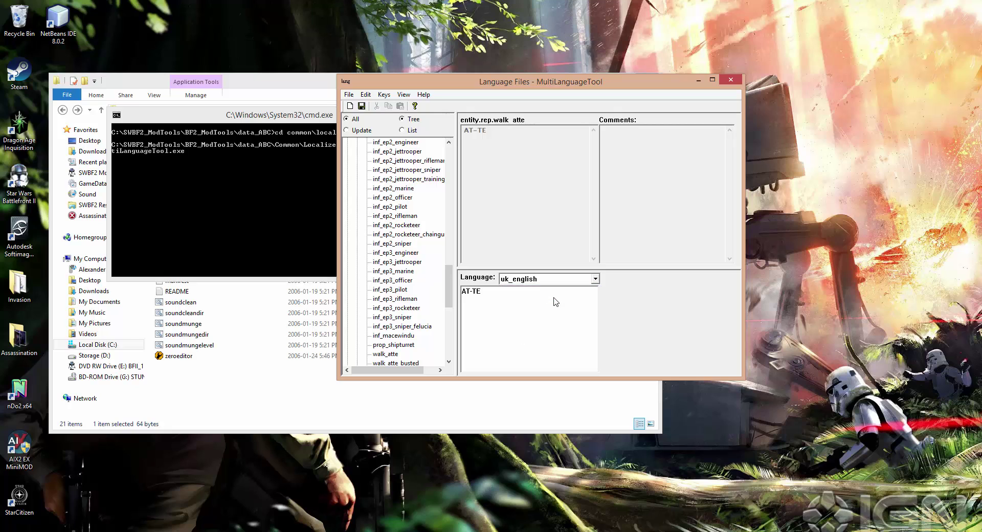
pyautogui.click(596, 279)
pyautogui.click(528, 291)
pyautogui.click(555, 183)
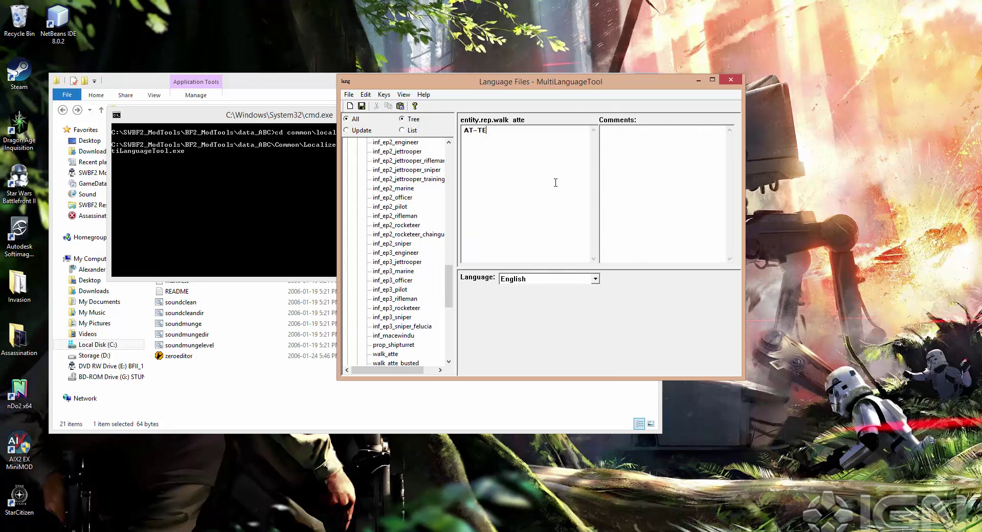
pyautogui.doubleClick(517, 145)
pyautogui.click(520, 147)
pyautogui.moveTo(449, 281); pyautogui.dragTo(451, 208)
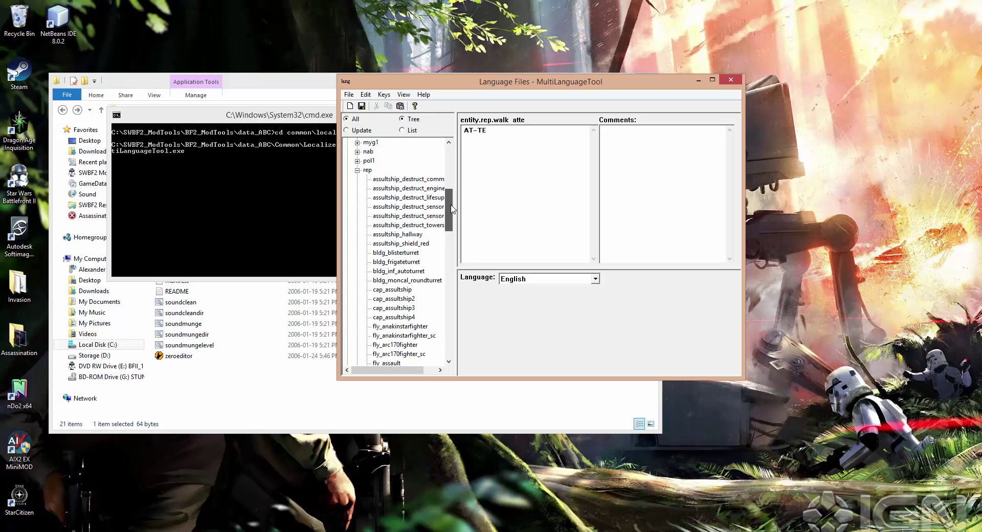
# Step: Scroll the rep keys to weap_inf_remotedroid_ord and view its Recon Droid text
pyautogui.click(368, 170)
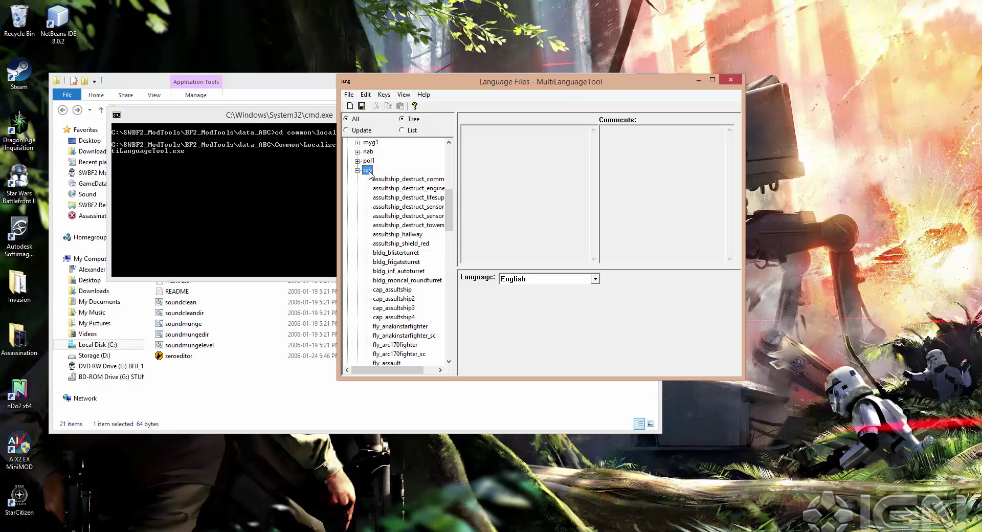
pyautogui.moveTo(450, 210); pyautogui.dragTo(452, 315)
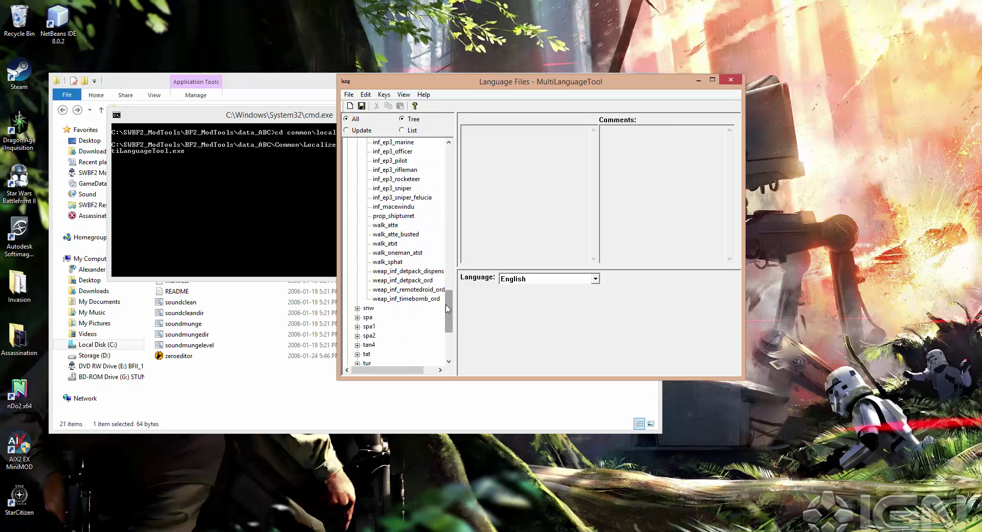
pyautogui.moveTo(448, 305); pyautogui.dragTo(448, 302)
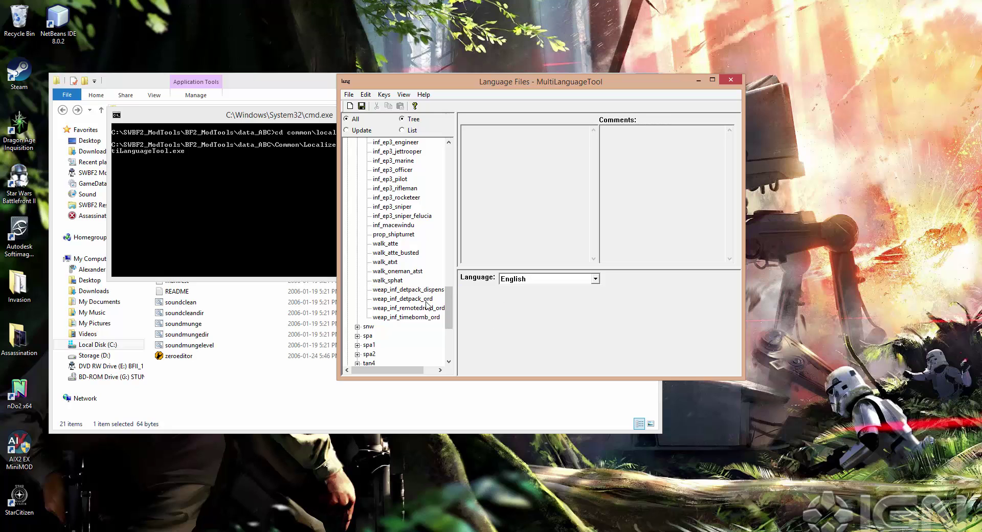
pyautogui.moveTo(452, 305); pyautogui.dragTo(452, 304)
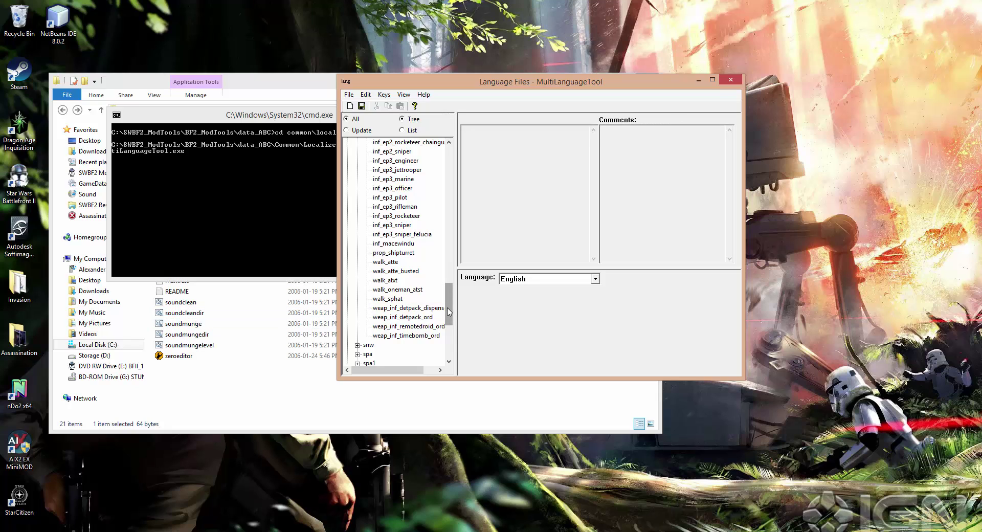
pyautogui.scroll(-1, 450, 312)
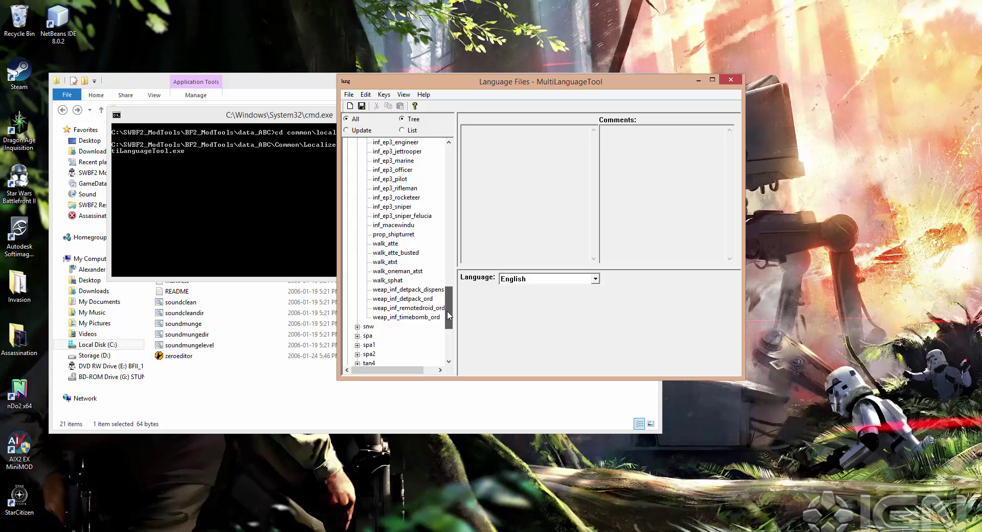
pyautogui.click(417, 308)
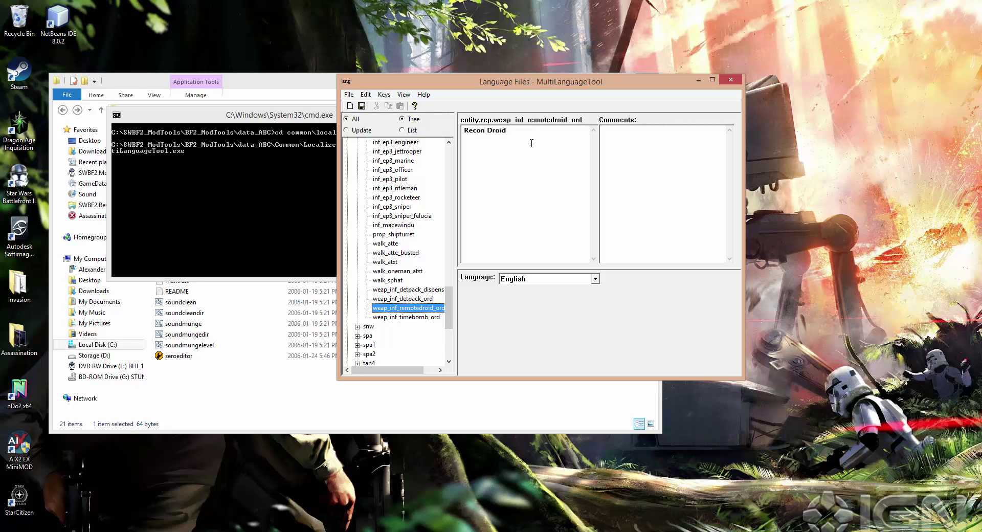
pyautogui.moveTo(473, 131); pyautogui.dragTo(504, 144)
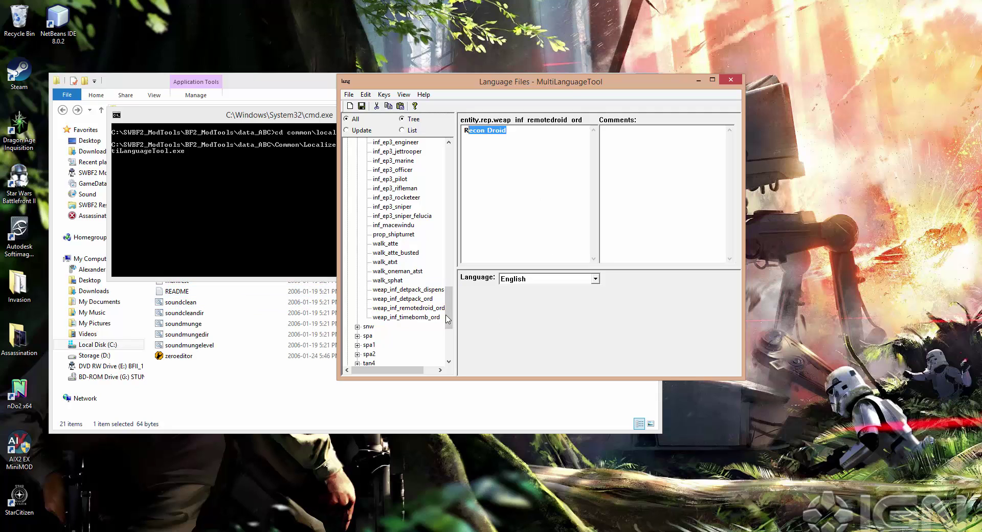
pyautogui.moveTo(448, 313); pyautogui.dragTo(464, 171)
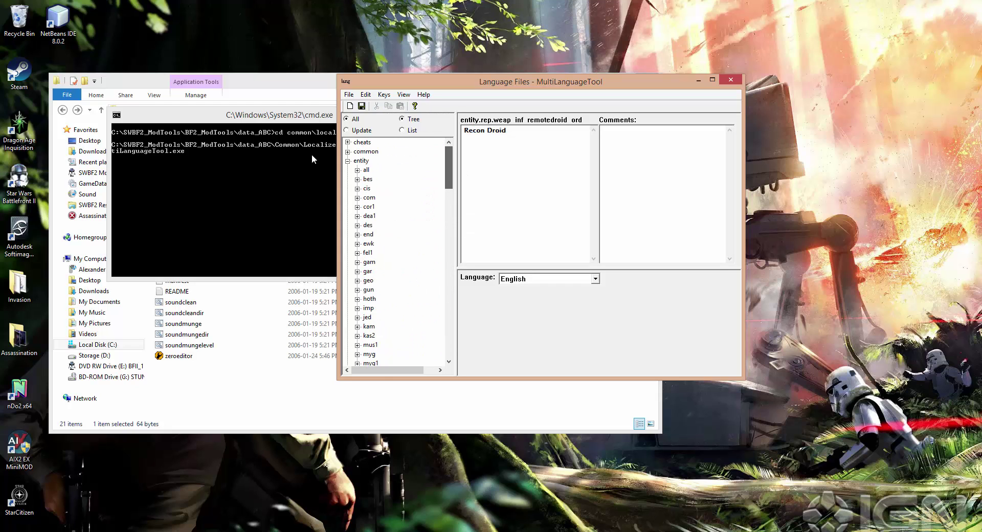
# Step: Collapse entity, expand game > tooltips, and view the AfterBoardTurret and ApproachEnemyCP tooltip texts
pyautogui.click(348, 161)
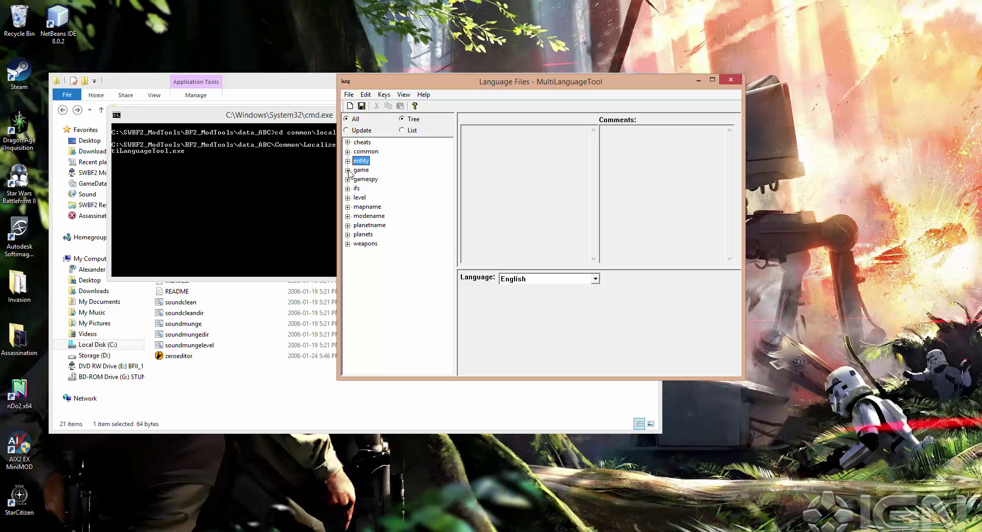
pyautogui.click(348, 170)
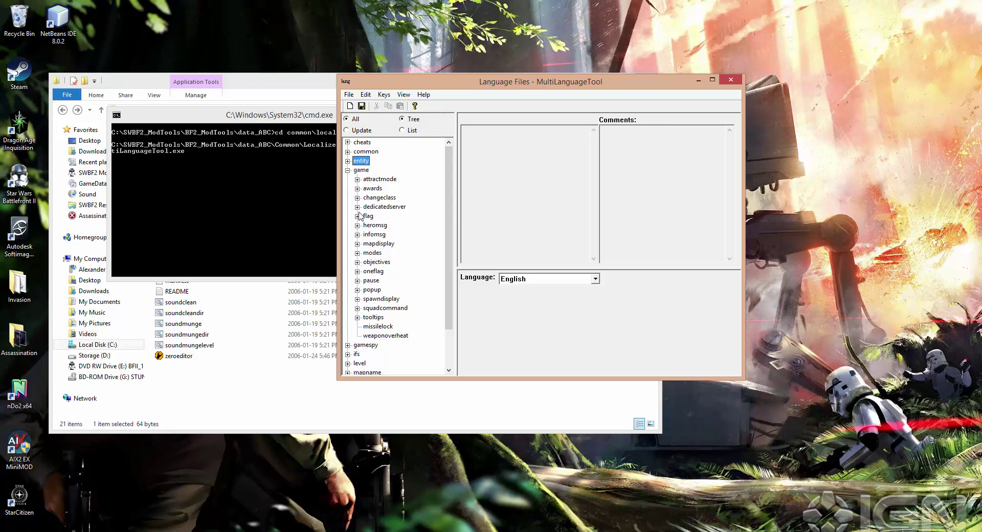
pyautogui.click(358, 317)
pyautogui.scroll(3, 369, 259)
pyautogui.click(395, 307)
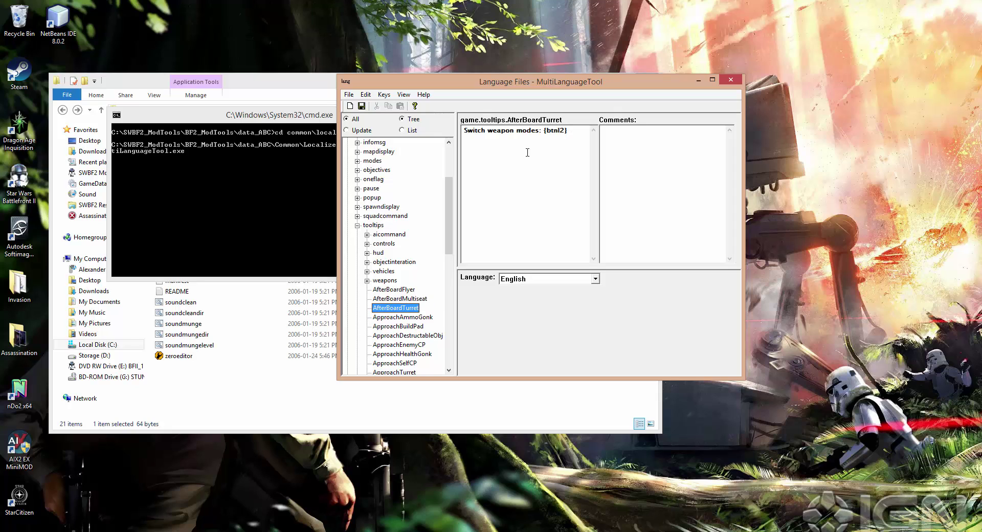
pyautogui.scroll(-1, 409, 286)
pyautogui.click(403, 317)
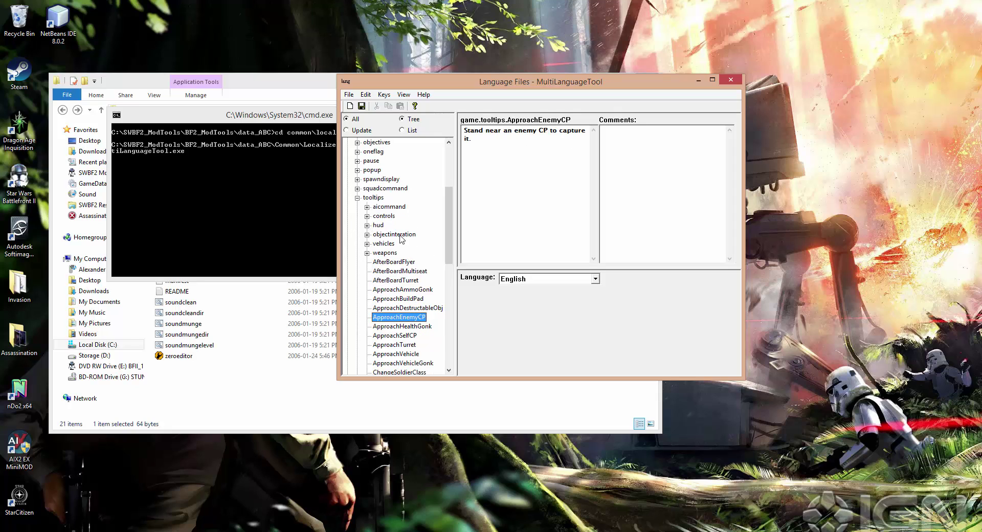
# Step: Collapse the tooltips and game branches back to the top-level scopes
pyautogui.click(358, 198)
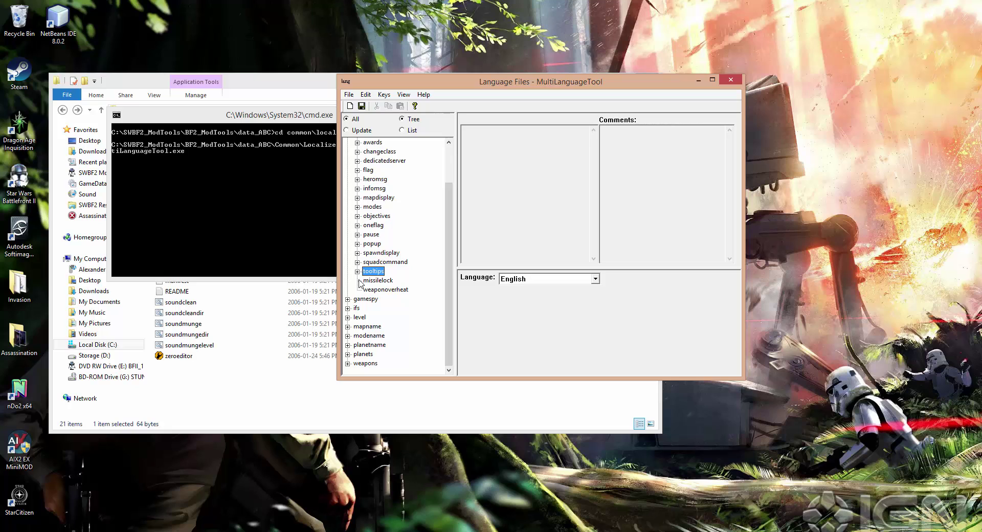
pyautogui.scroll(2, 360, 281)
pyautogui.click(348, 171)
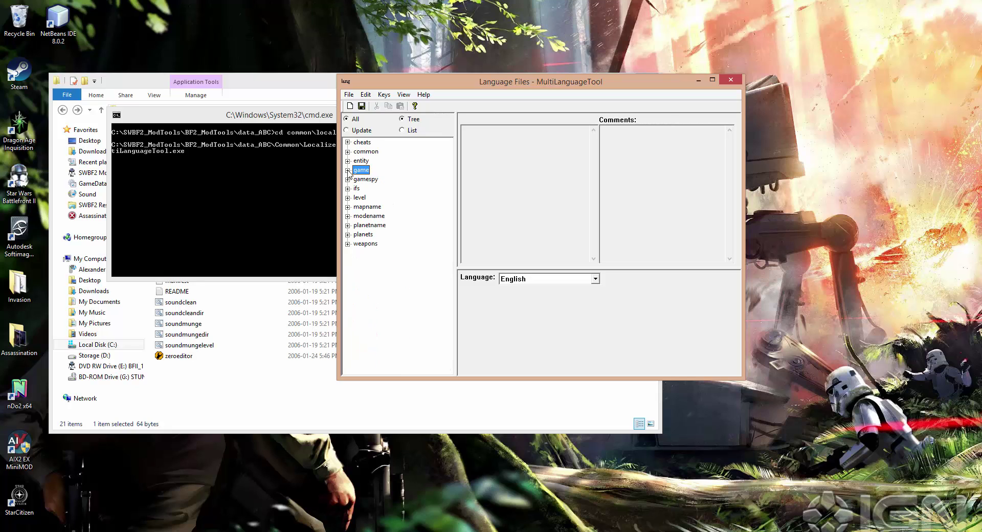
pyautogui.click(348, 198)
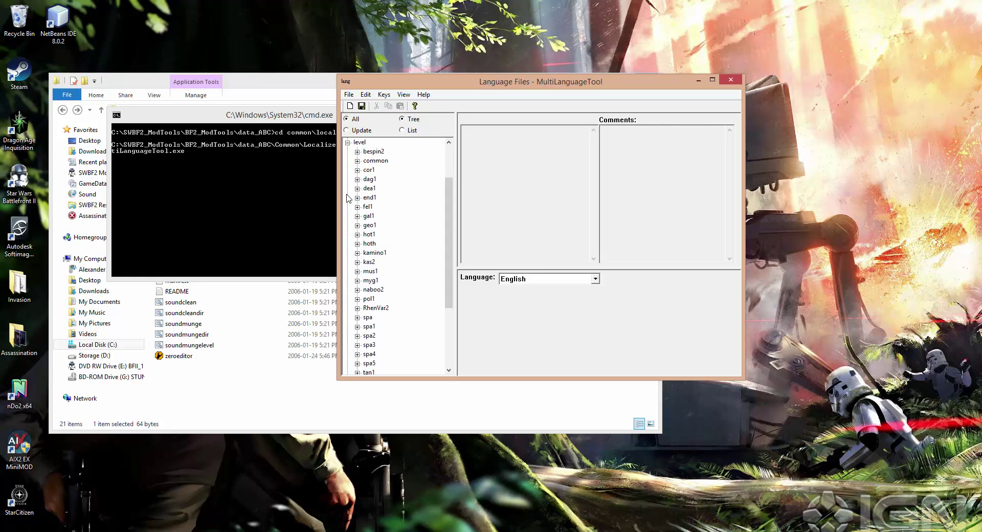
pyautogui.click(357, 161)
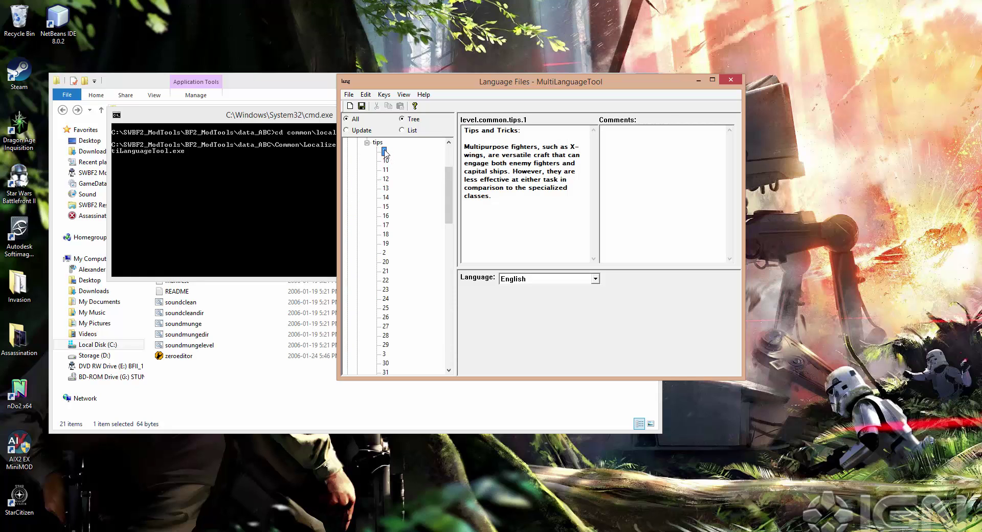
pyautogui.scroll(-7, 388, 220)
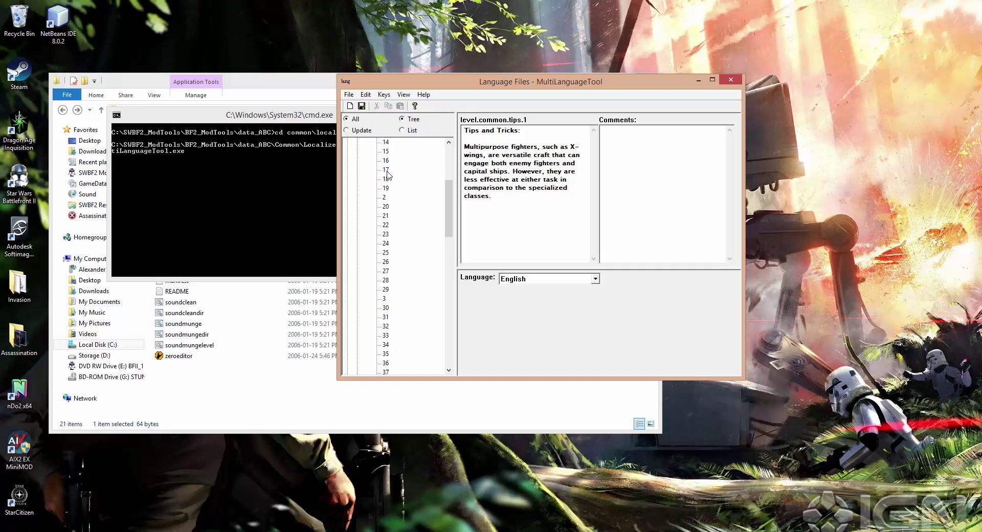
pyautogui.scroll(10, 388, 276)
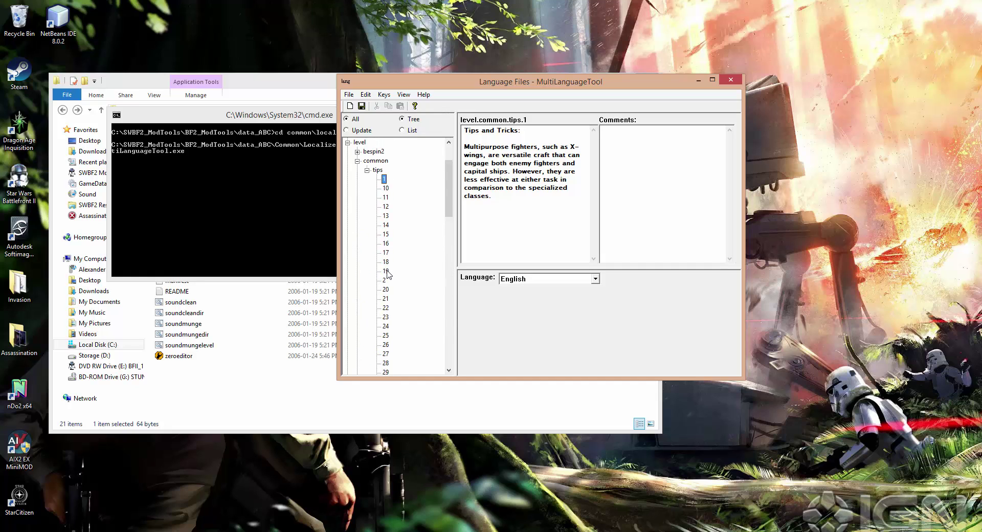
pyautogui.click(367, 226)
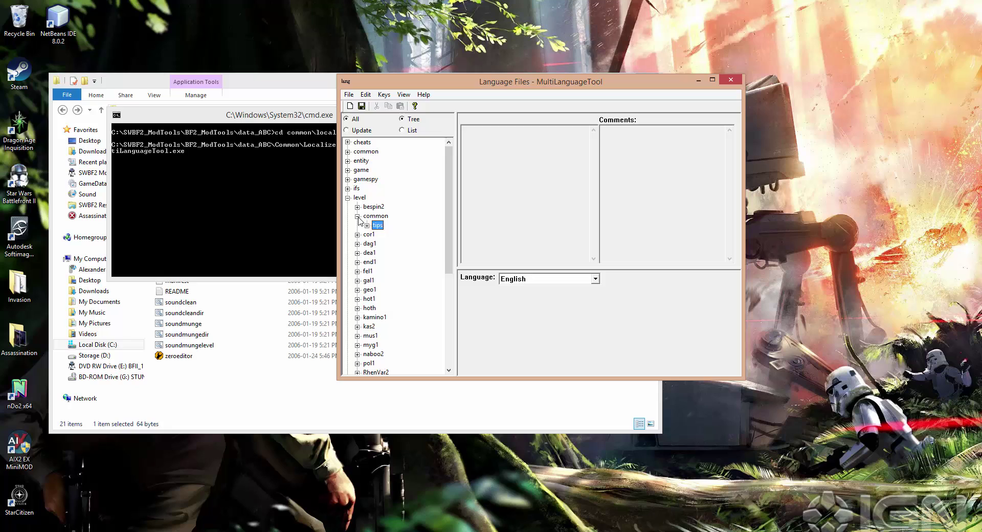
pyautogui.click(357, 216)
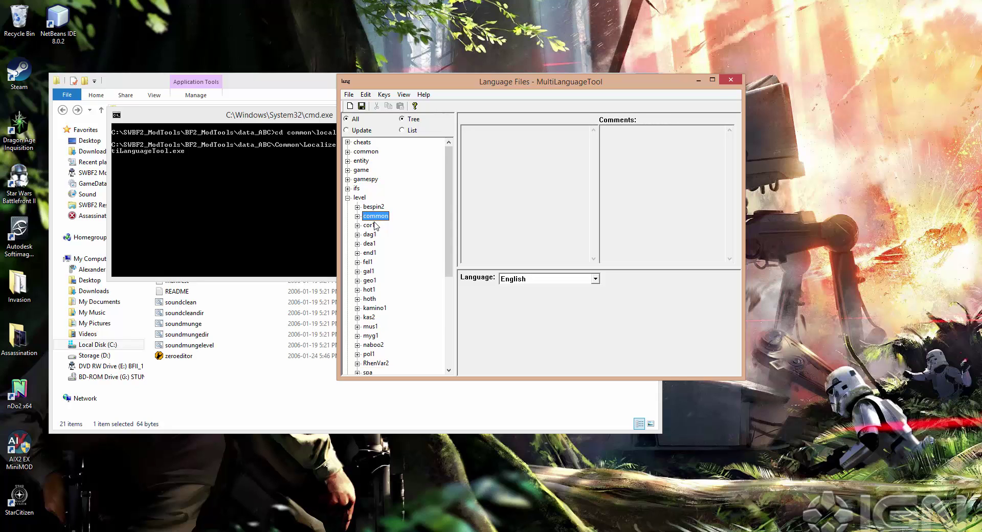
pyautogui.click(348, 198)
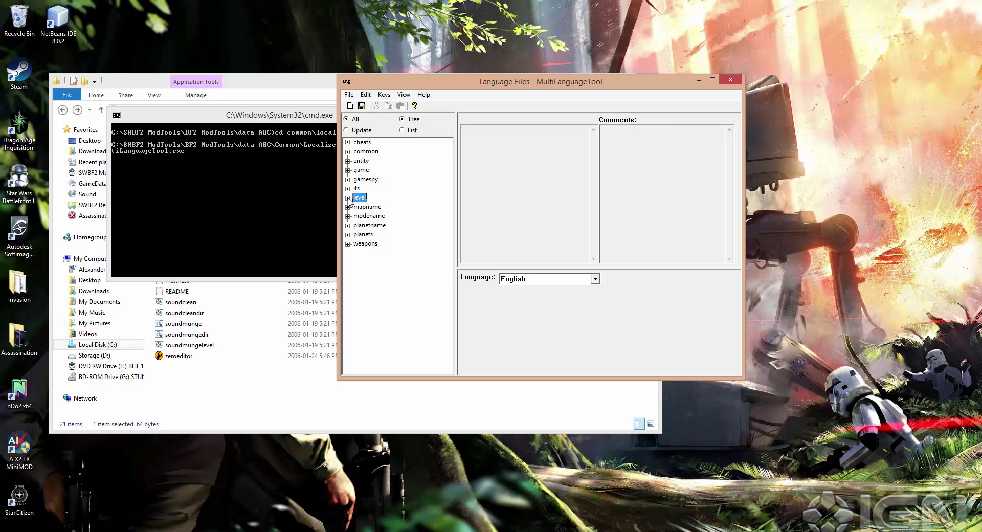
# Step: Expand level > cor1 and view the Consul_CP, ExtraSpawn_CP, Library_CP and jedi entries
pyautogui.click(348, 198)
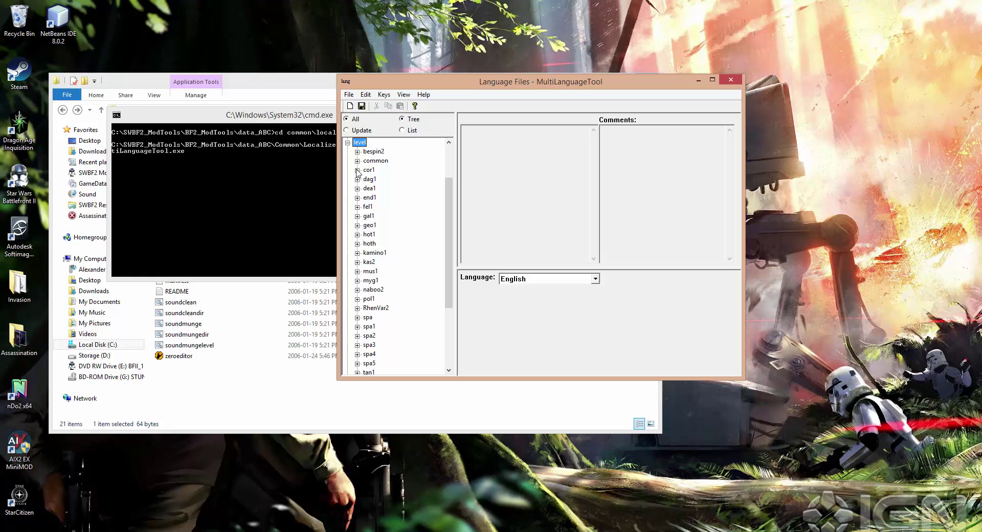
pyautogui.click(357, 170)
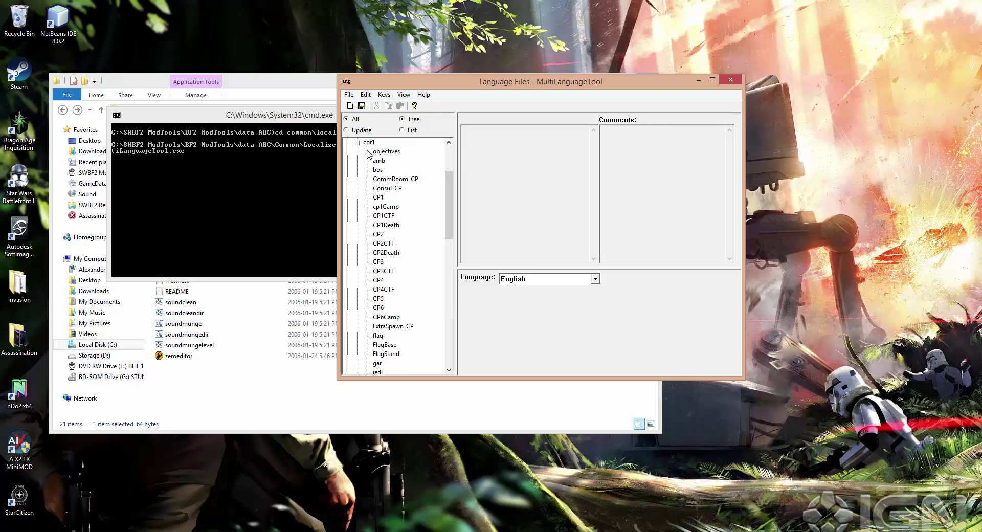
pyautogui.click(366, 152)
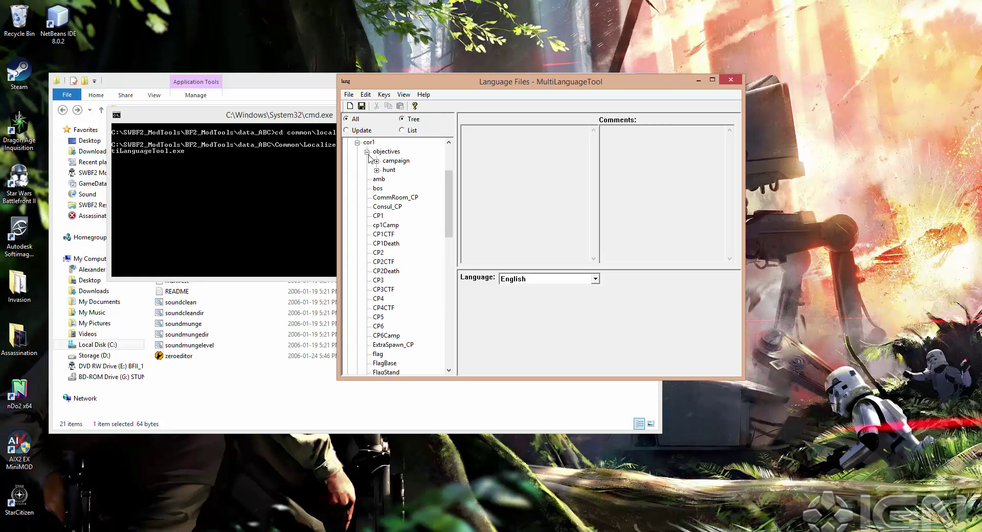
pyautogui.click(367, 152)
pyautogui.scroll(-1, 380, 180)
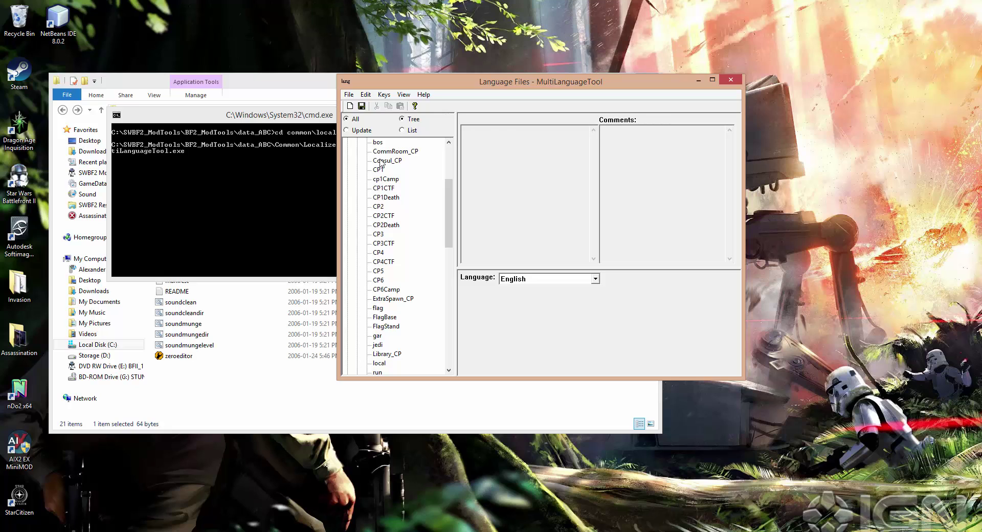
pyautogui.click(381, 162)
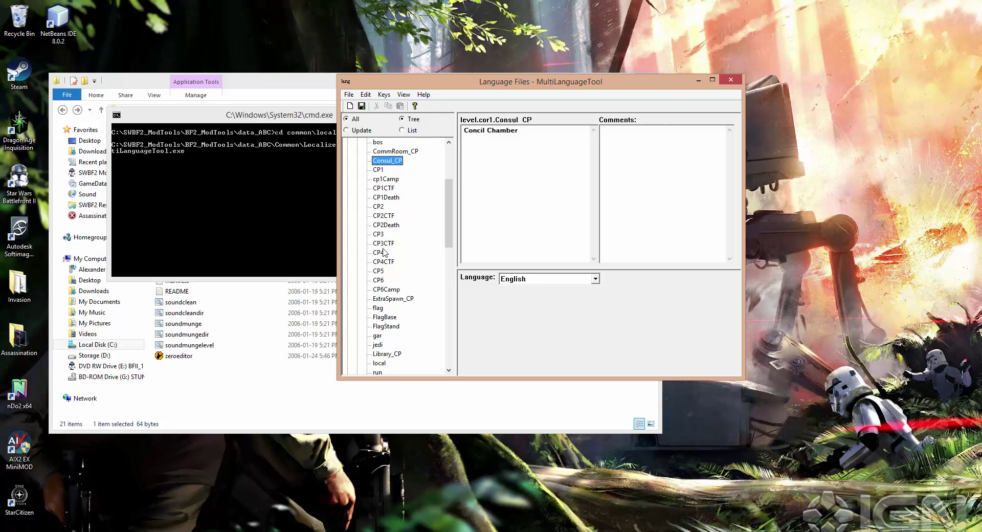
pyautogui.click(389, 299)
pyautogui.scroll(-2, 389, 300)
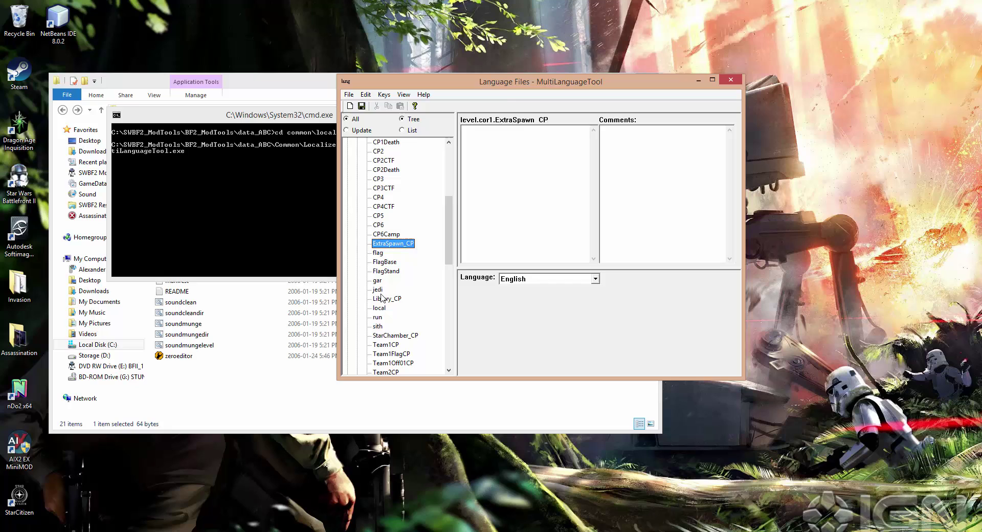
pyautogui.click(379, 290)
pyautogui.click(385, 299)
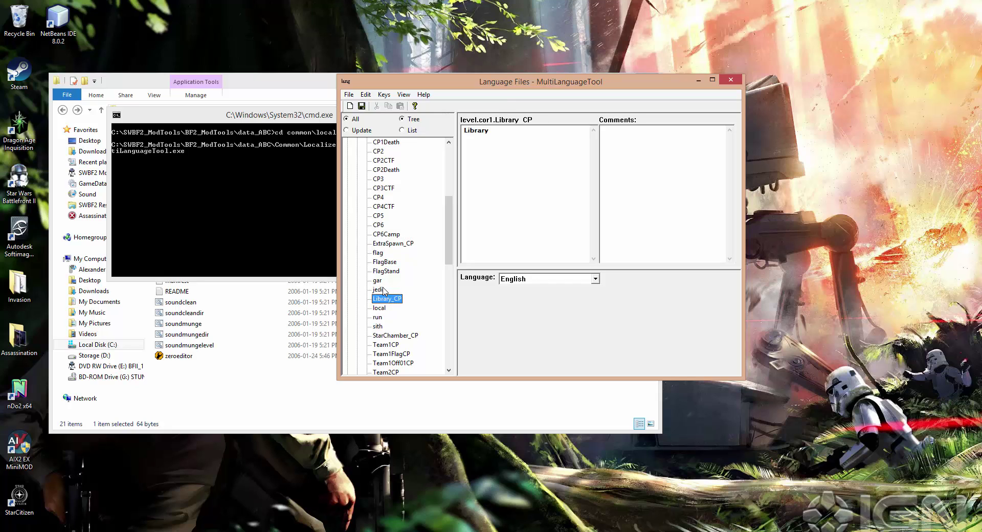
pyautogui.click(379, 290)
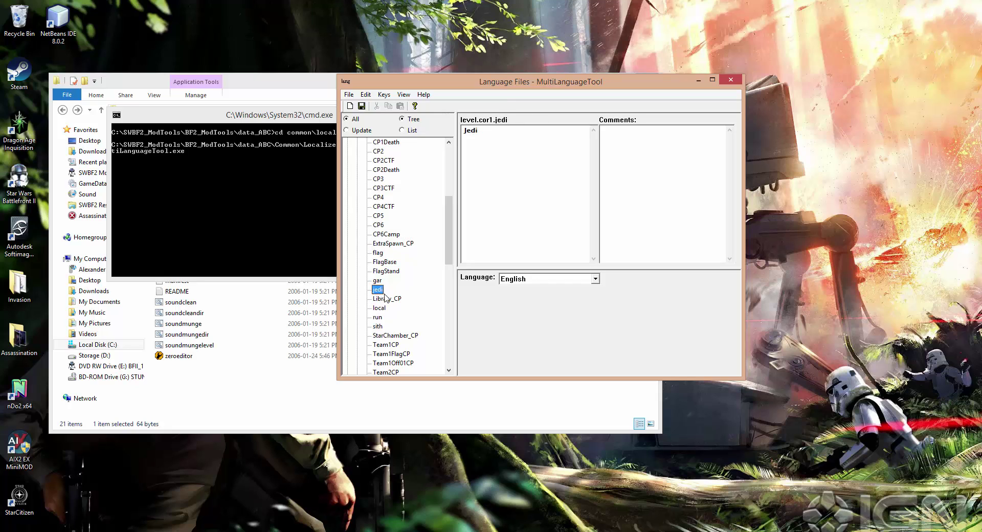
pyautogui.scroll(-1, 376, 294)
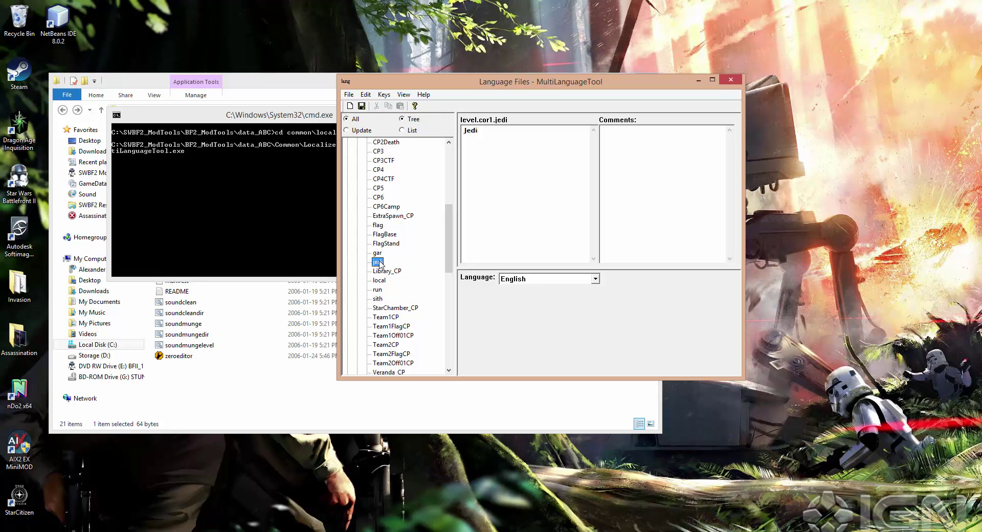
# Step: Inspect the word Jedi in the jedi display text without changing it
pyautogui.click(479, 132)
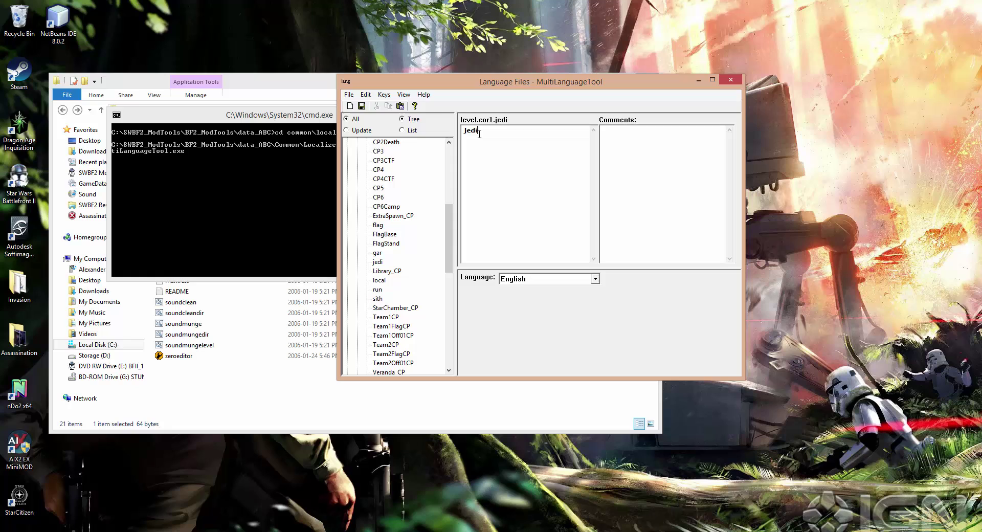
pyautogui.doubleClick(475, 134)
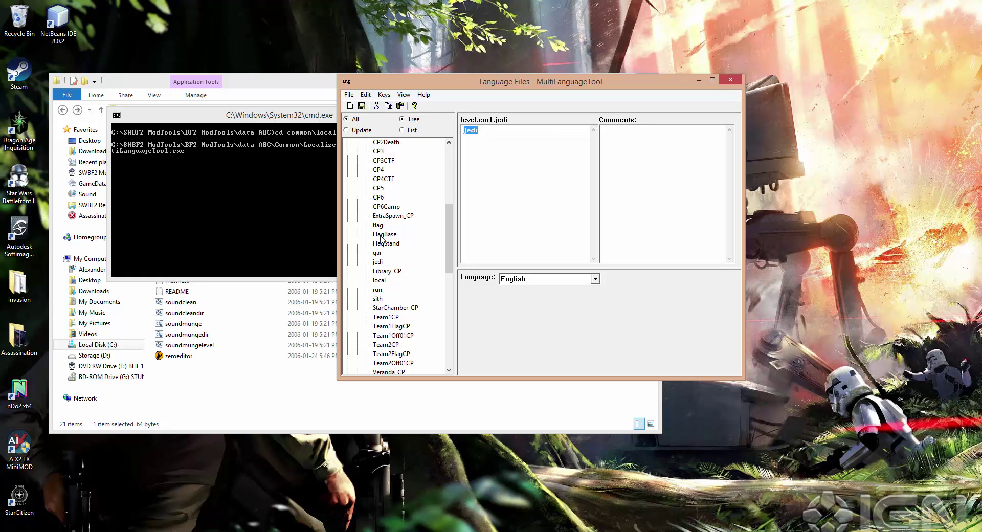
pyautogui.click(495, 124)
pyautogui.click(518, 149)
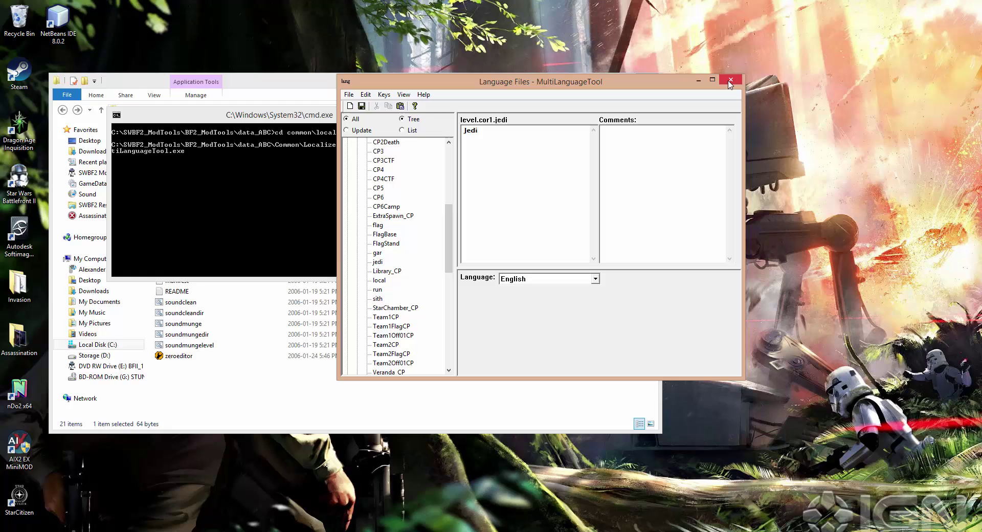
pyautogui.moveTo(451, 233); pyautogui.dragTo(449, 173)
# Step: Collapse cor1 and level, then close the tool without saving, returning to data_ABC
pyautogui.click(357, 226)
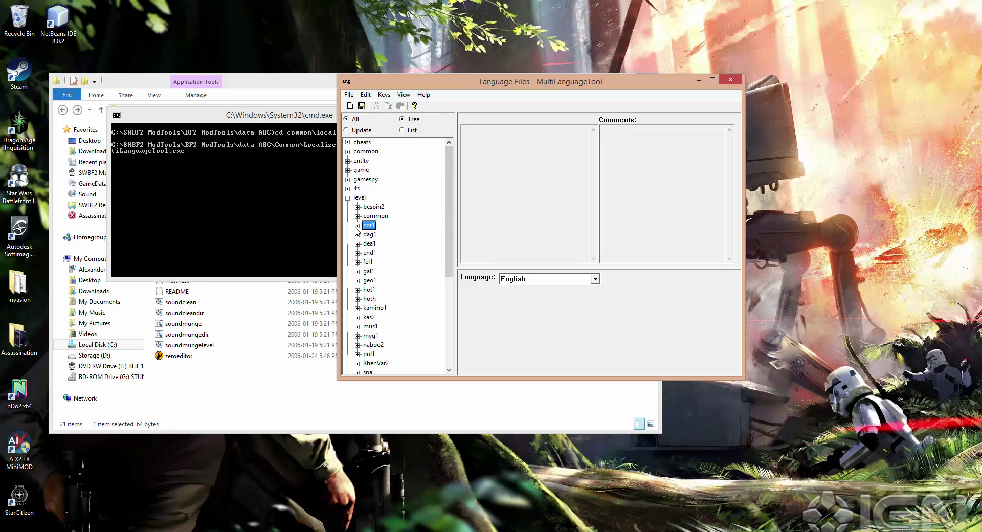
pyautogui.click(348, 198)
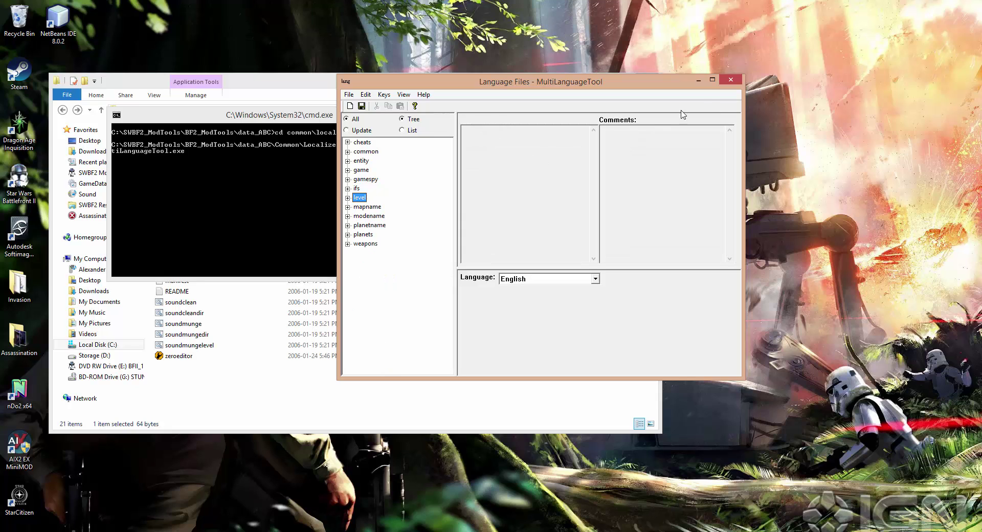
pyautogui.click(730, 79)
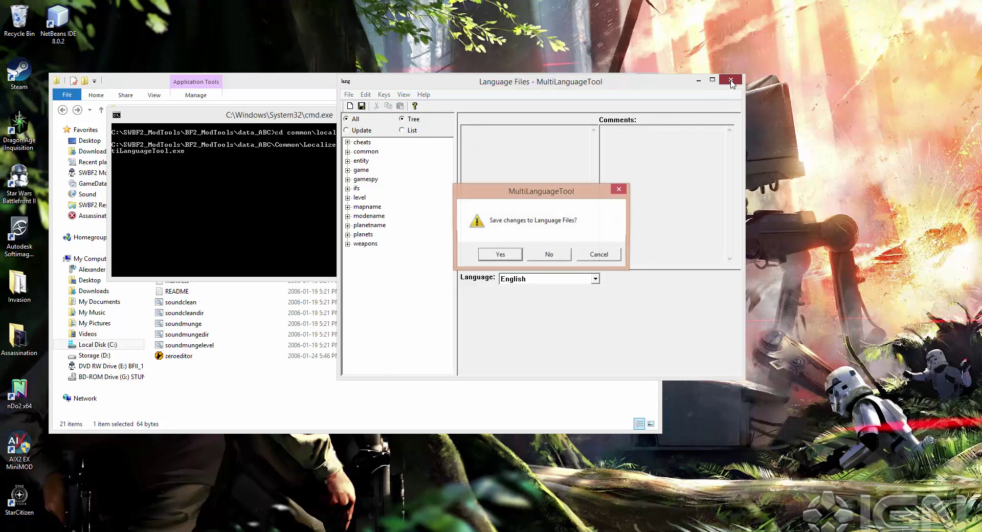
pyautogui.click(544, 254)
pyautogui.click(527, 252)
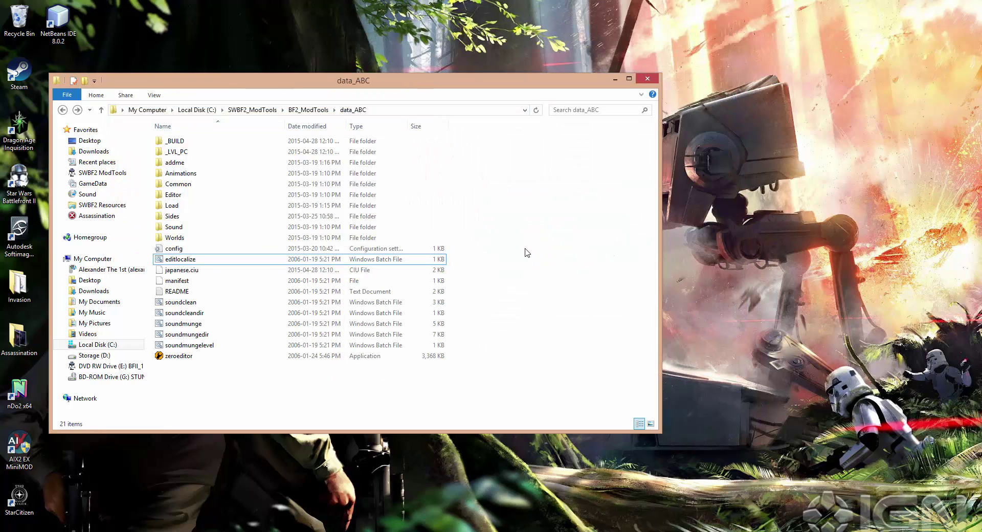